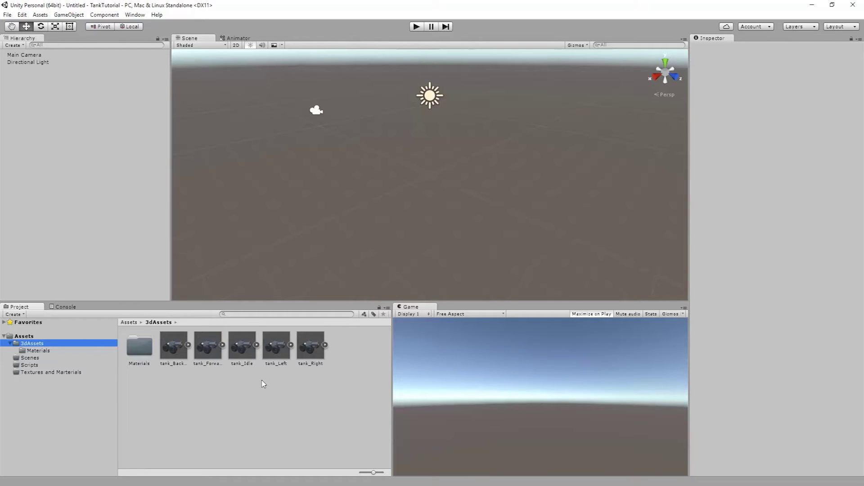
Select tank_Idle, then tank_Backward, to view their animation import settings
left_click(247, 351)
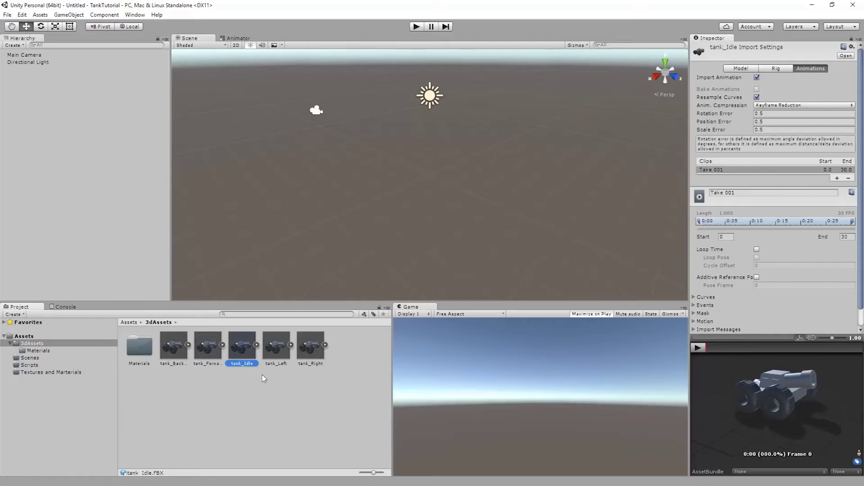
left_click(176, 351)
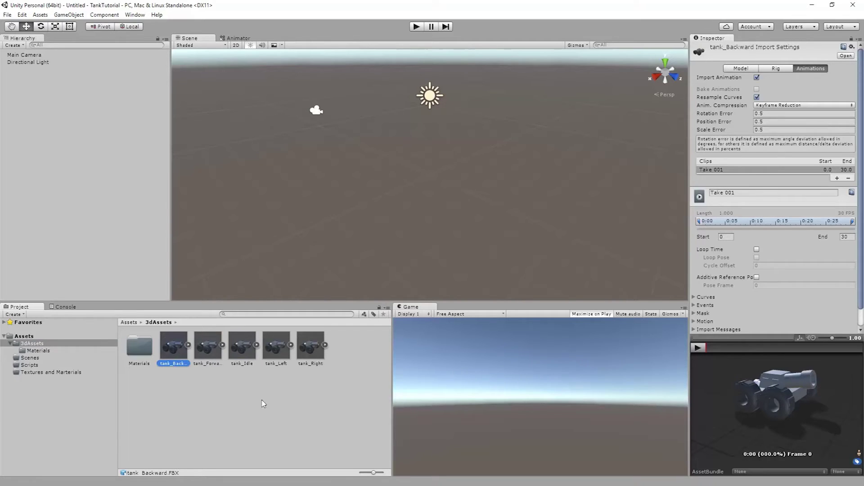
Switch the Project view to list mode, expand and collapse tank_Backward, and review its Rig and Animations tabs
left_click_drag(374, 473, 361, 476)
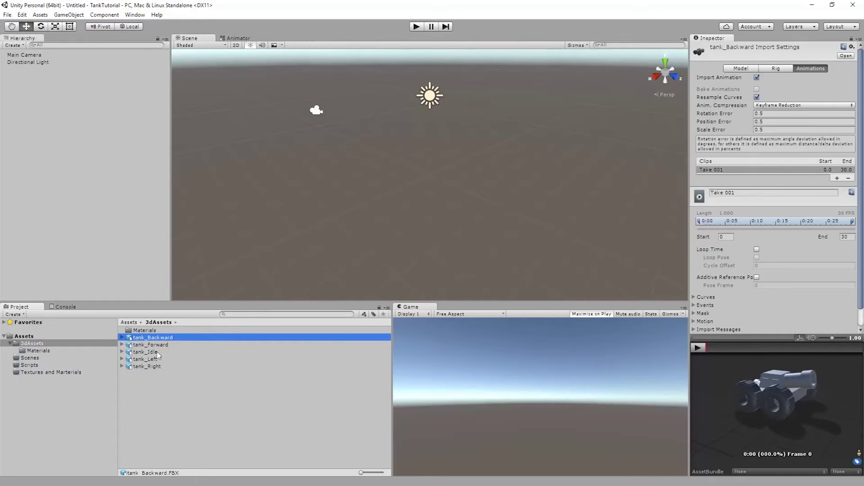
left_click(122, 338)
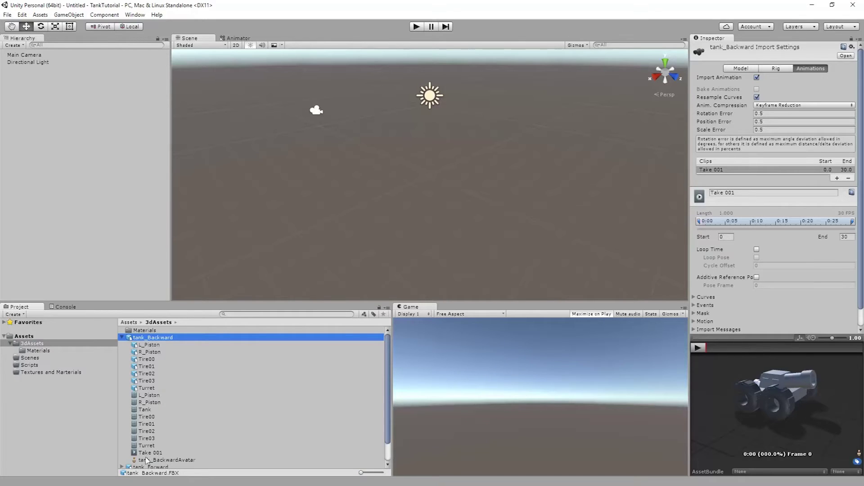
left_click(122, 337)
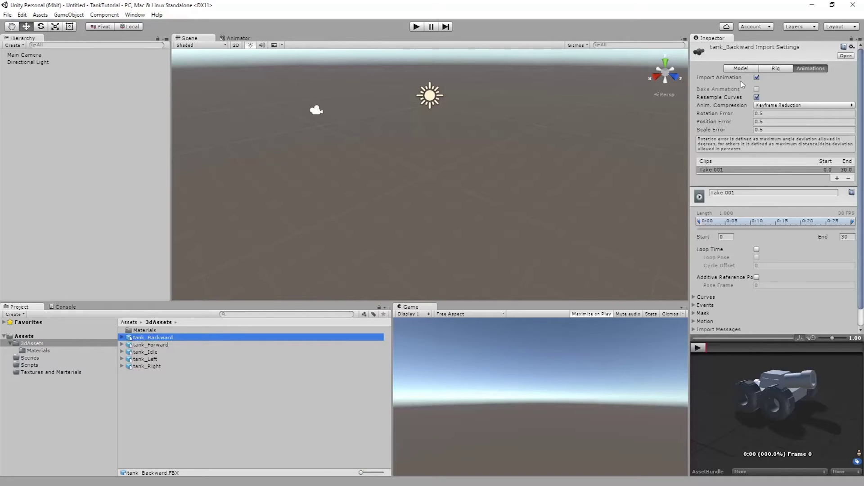
left_click(781, 70)
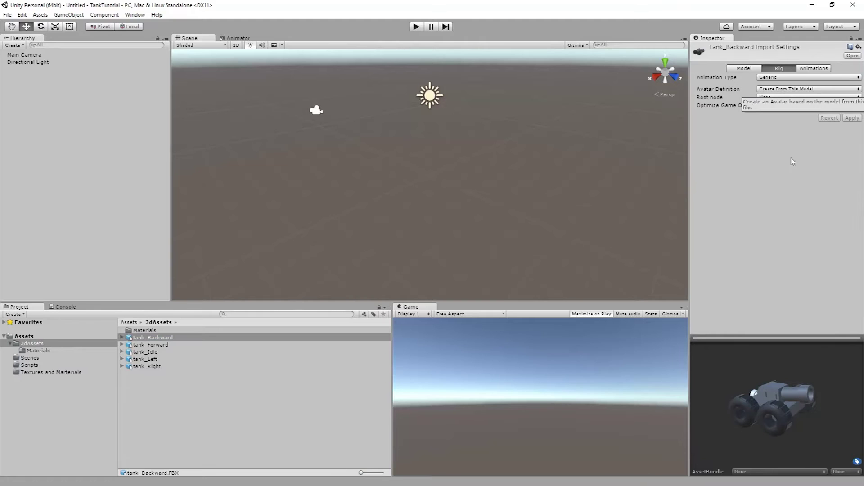
left_click(813, 71)
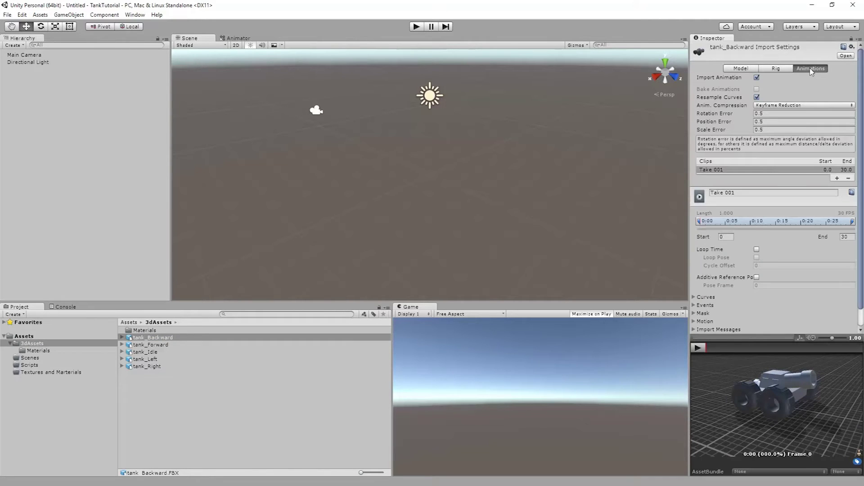
Rename the Take 001 clip to tank_Backward
left_click(739, 193)
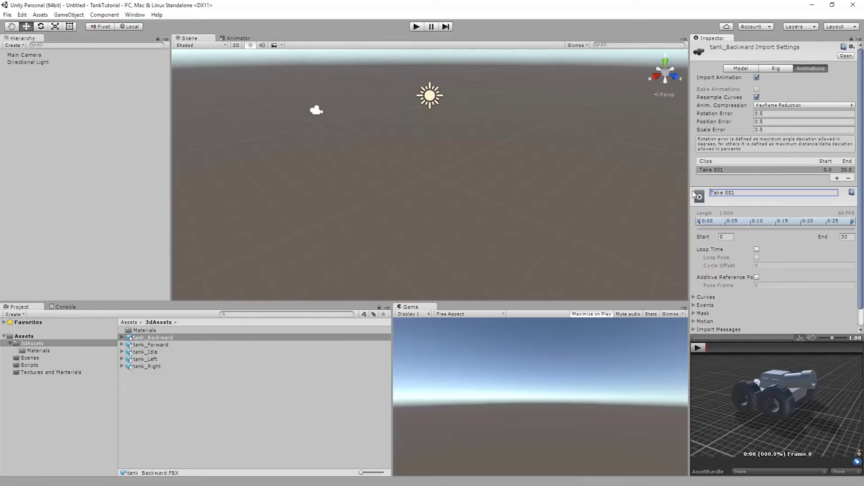
left_click_drag(730, 197, 712, 198)
type("Backward")
key("Return")
Enable Loop Time and Loop Pose on the tank_Backward clip and apply the import settings
left_click(757, 249)
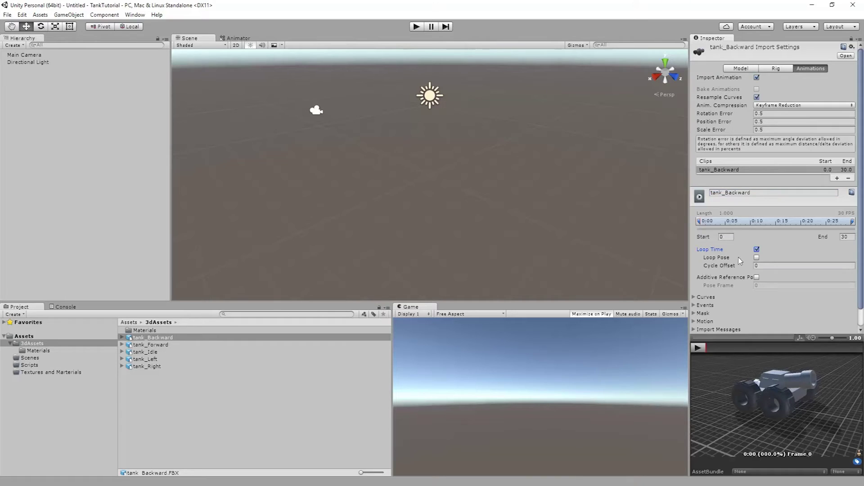
left_click(757, 258)
mouse_move(724, 261)
scroll(802, 310, "down", 1)
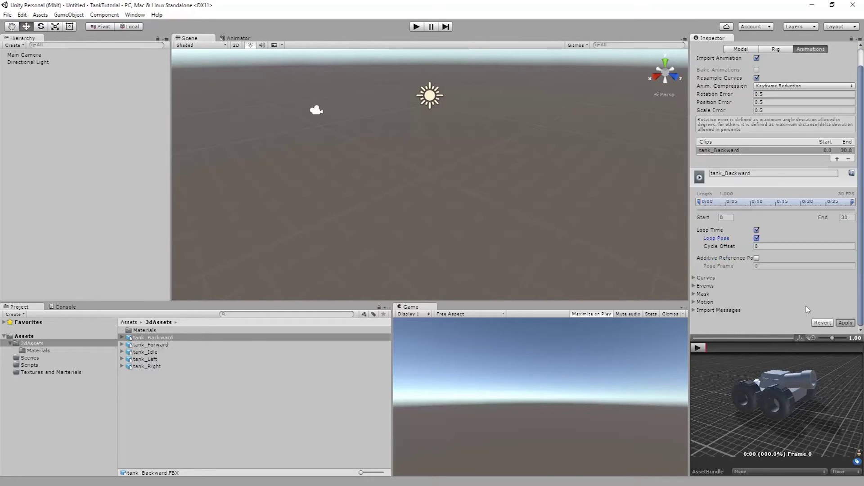
left_click(850, 324)
left_click(151, 346)
Rename tank_Forward's clip to tank_Forward, enable Loop Time and Loop Pose, and apply
left_click(739, 173)
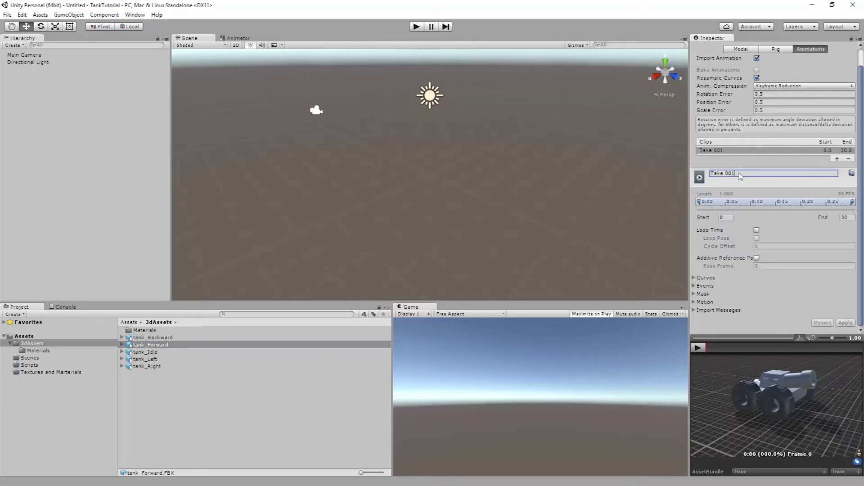
key("ctrl+a")
type("tank_Forward")
key("Return")
left_click(756, 230)
left_click(757, 238)
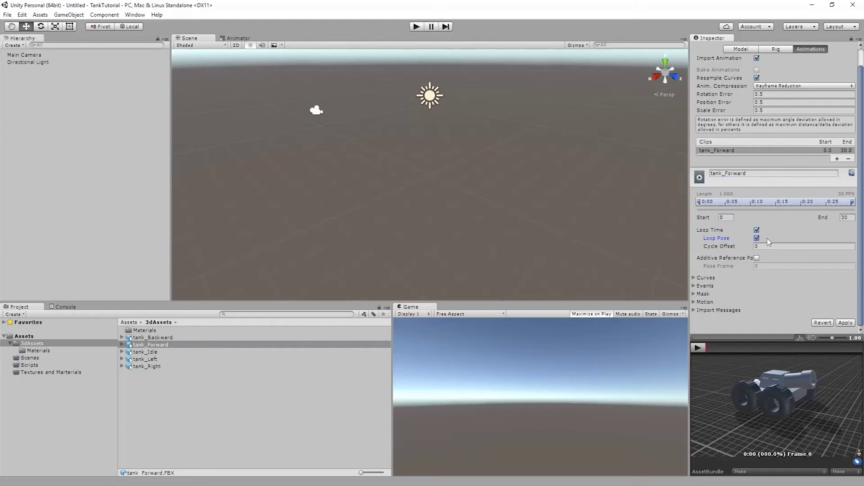
left_click(846, 323)
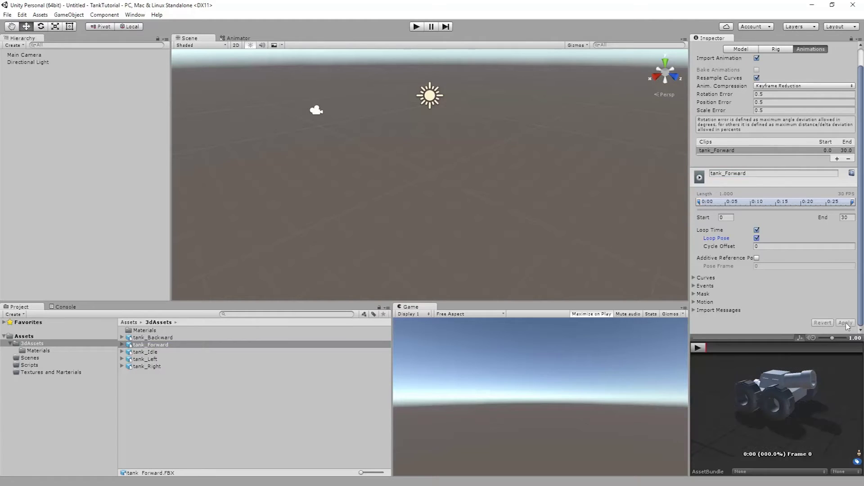
Rename tank_Idle's clip to tank_Idle, enable Loop Time and Loop Pose, and apply
left_click(148, 352)
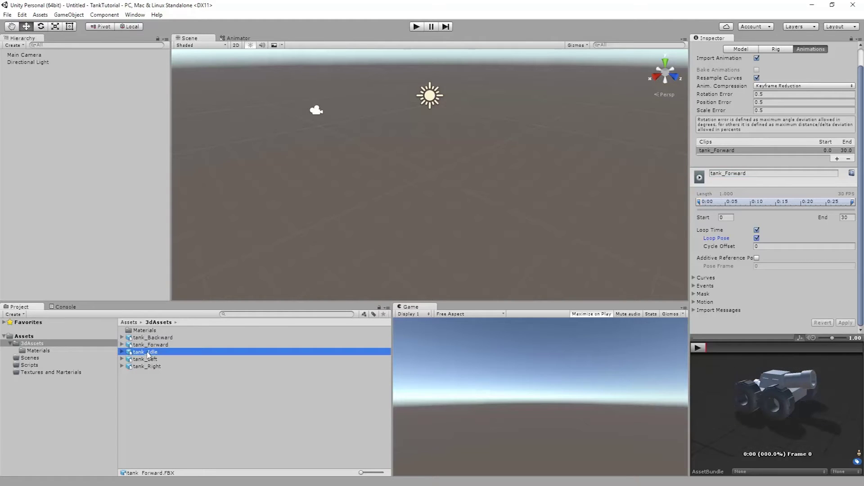
left_click(737, 174)
type("tank_Idle")
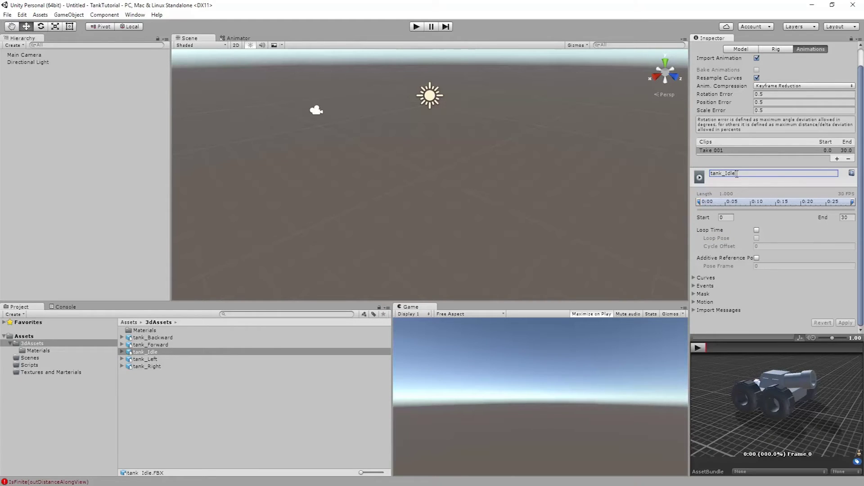
key("Return")
left_click(757, 230)
left_click(757, 238)
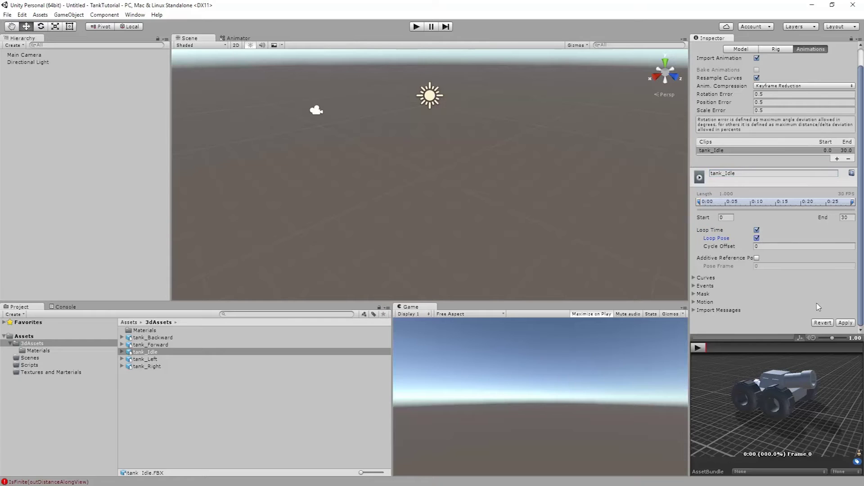
left_click(844, 323)
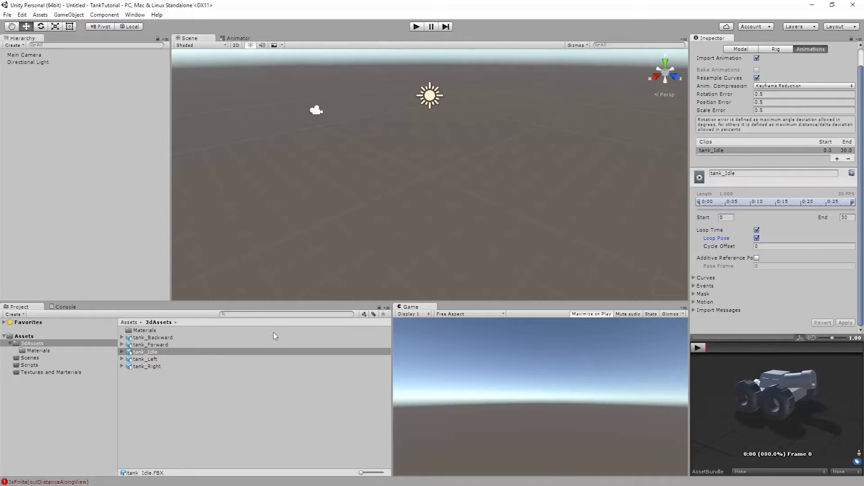
Rename tank_Left's clip to tank_Left, enable Loop Time and Loop Pose, and apply
left_click(175, 358)
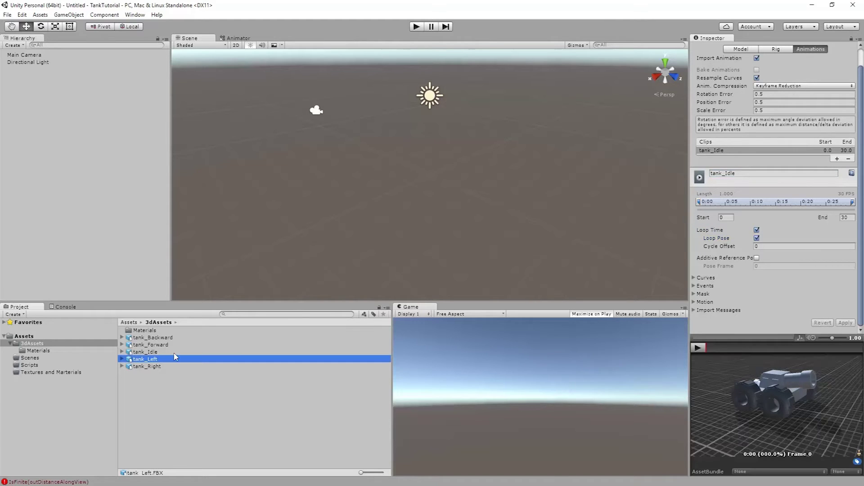
left_click(735, 174)
type("tankLeft")
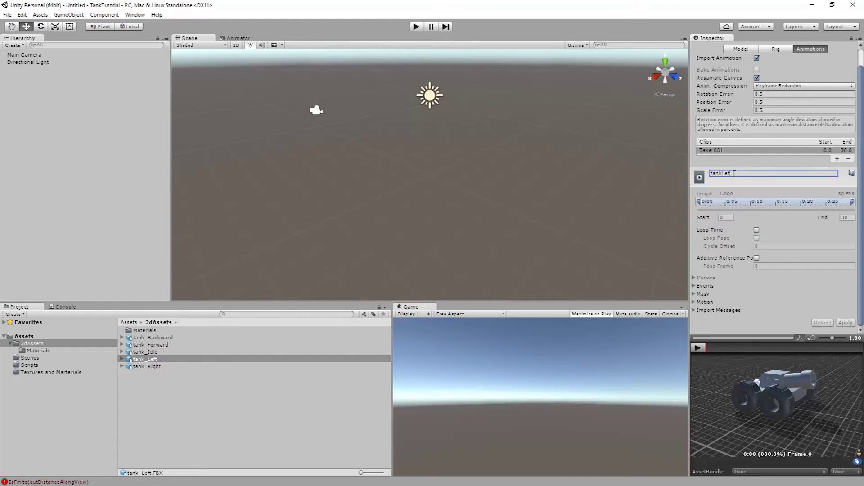
key("BackSpace")
key("BackSpace")
key("BackSpace")
type("_Left")
key("Return")
left_click(756, 231)
left_click(757, 238)
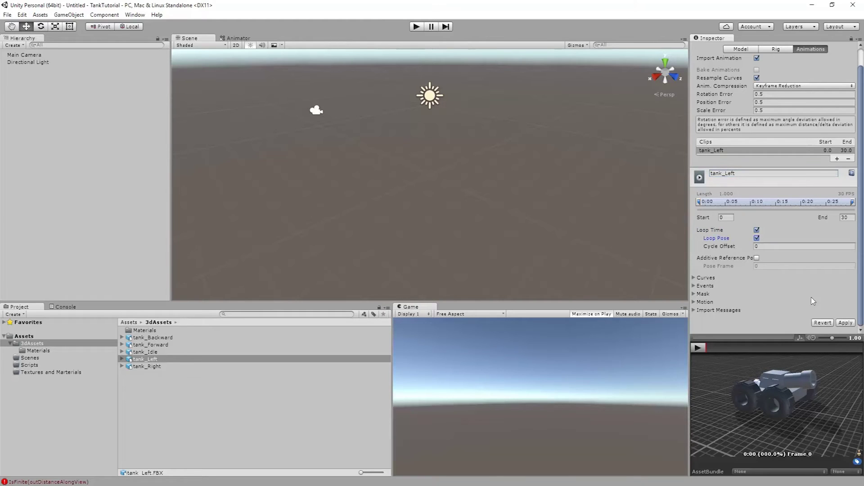
left_click(846, 323)
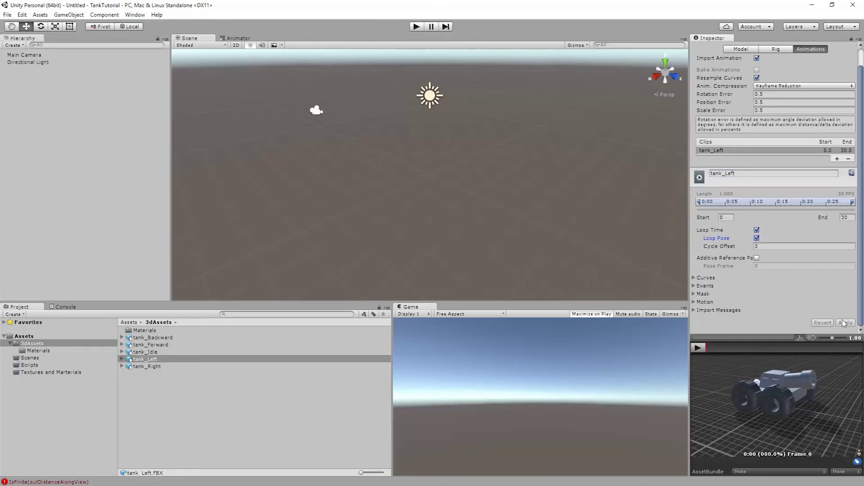
Play the tank_Left animation preview, viewing the tank from above
left_click(697, 348)
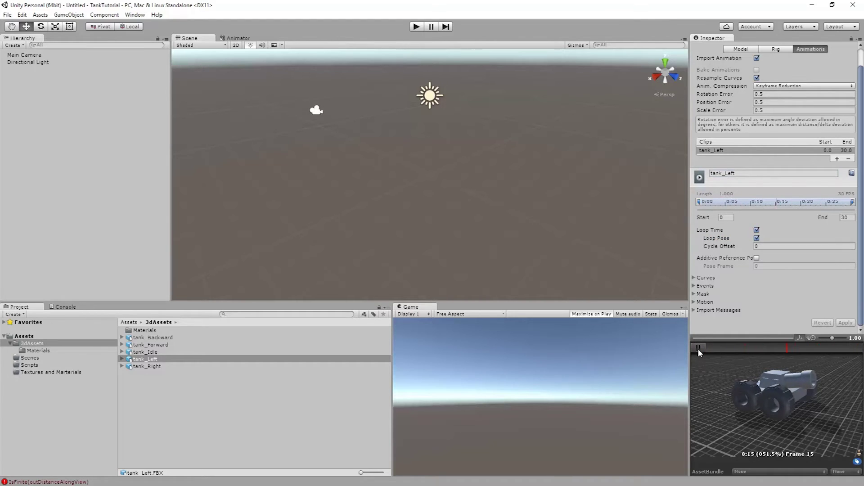
left_click_drag(767, 377, 767, 407)
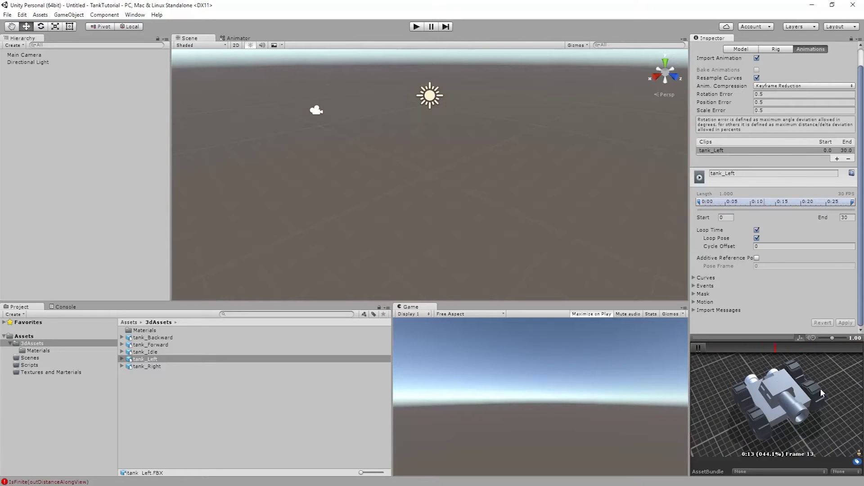
left_click(699, 347)
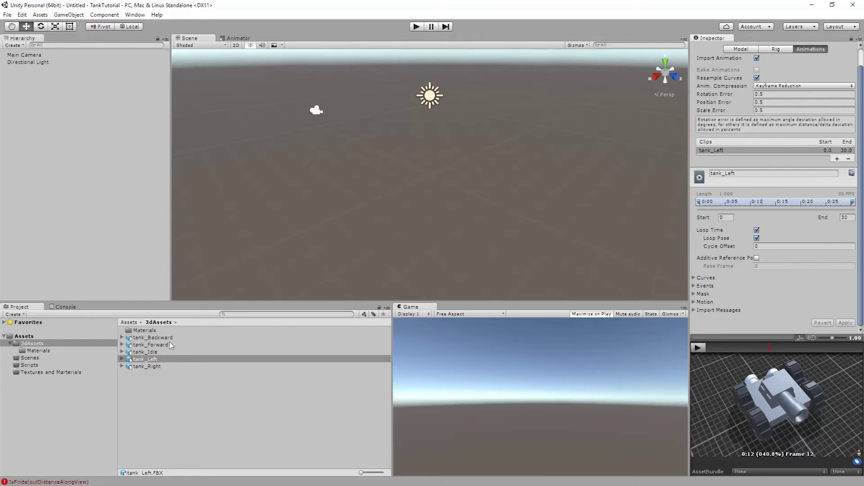
Rename tank_Right's clip to tank_Right, enable Loop Time and Loop Pose, and apply
left_click(155, 369)
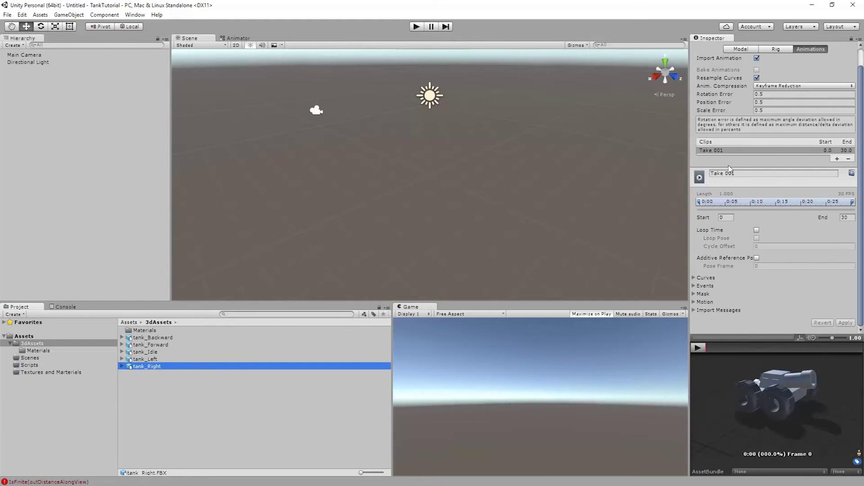
left_click(741, 174)
type("tank_Right")
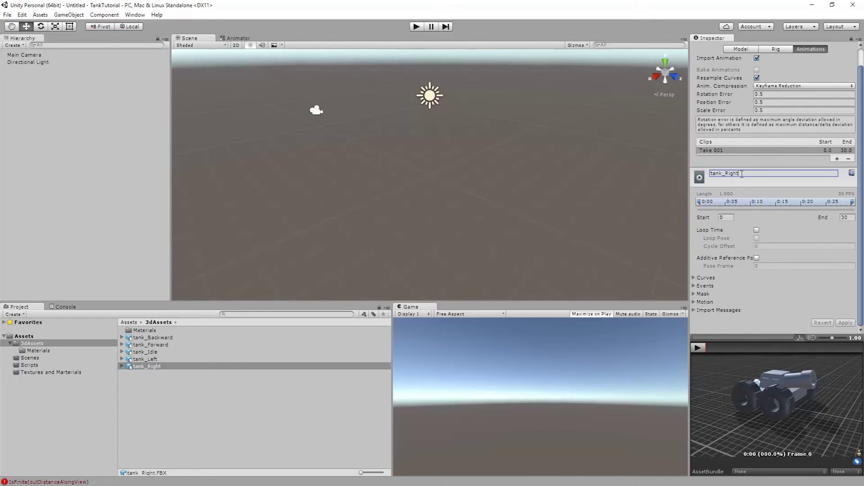
key("Return")
left_click(757, 230)
left_click(756, 239)
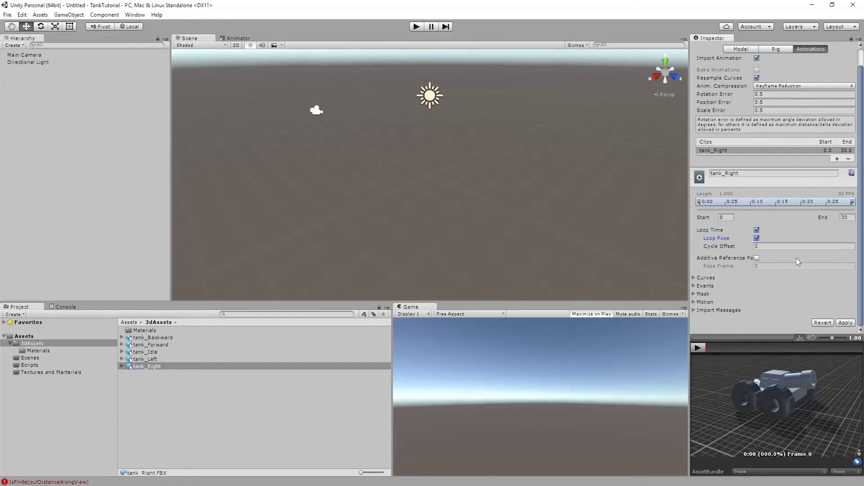
left_click(844, 322)
Create a new Animator Controller from the Project context menu and name it tankAnimControl
right_click(164, 418)
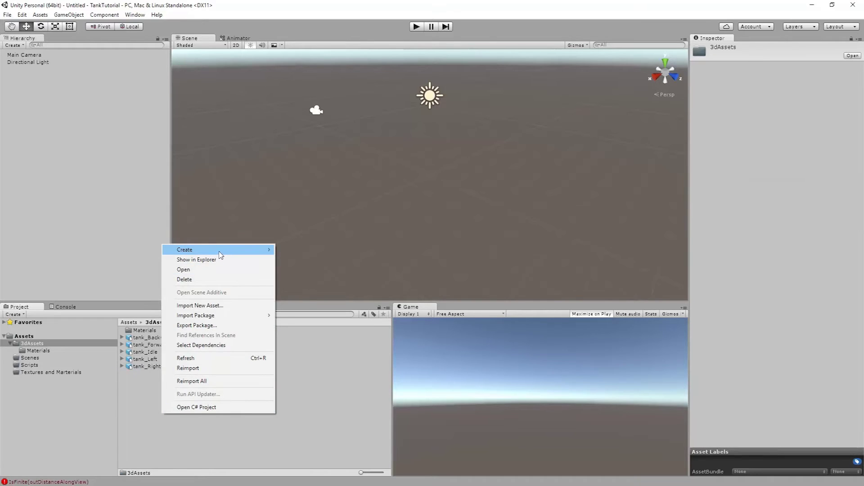
mouse_move(222, 250)
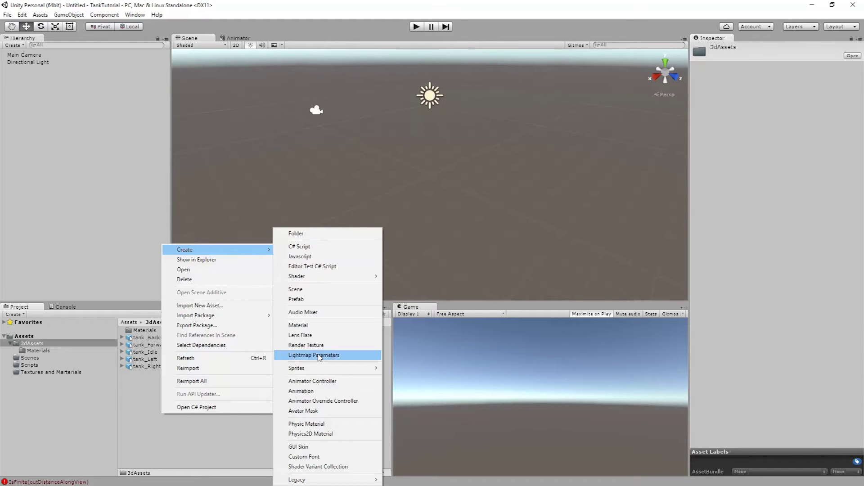
left_click(326, 382)
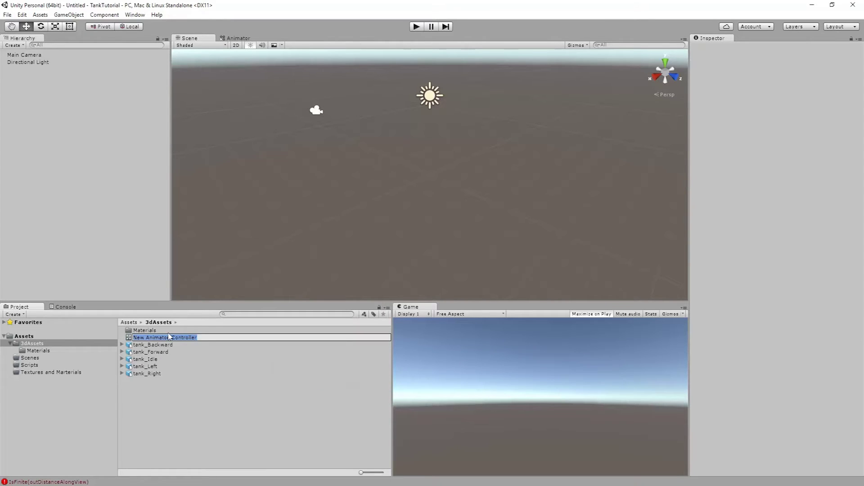
type("tankAni")
type("mControl")
key("Return")
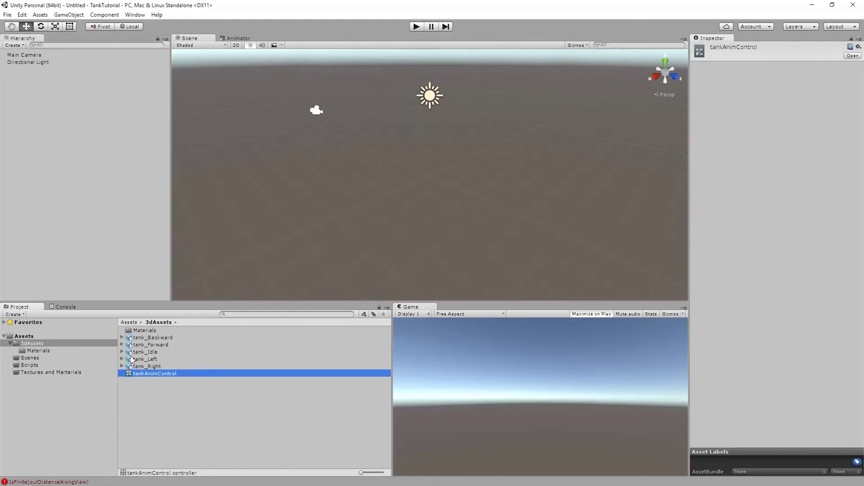
Open tankAnimControl in the Animator and add a float parameter named h
double_click(136, 374)
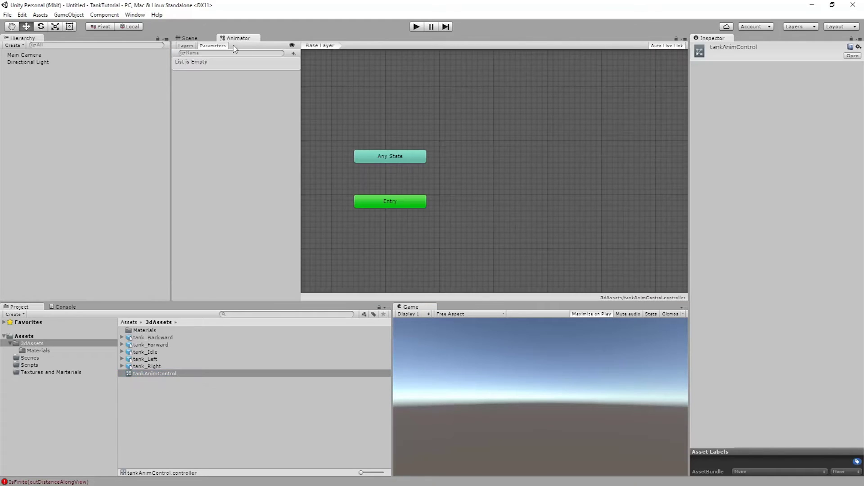
middle_click_drag(426, 161, 504, 164)
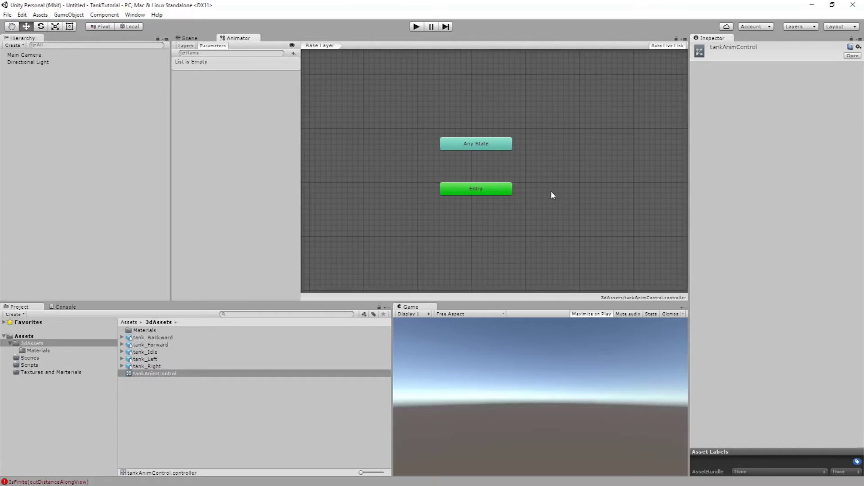
left_click(215, 46)
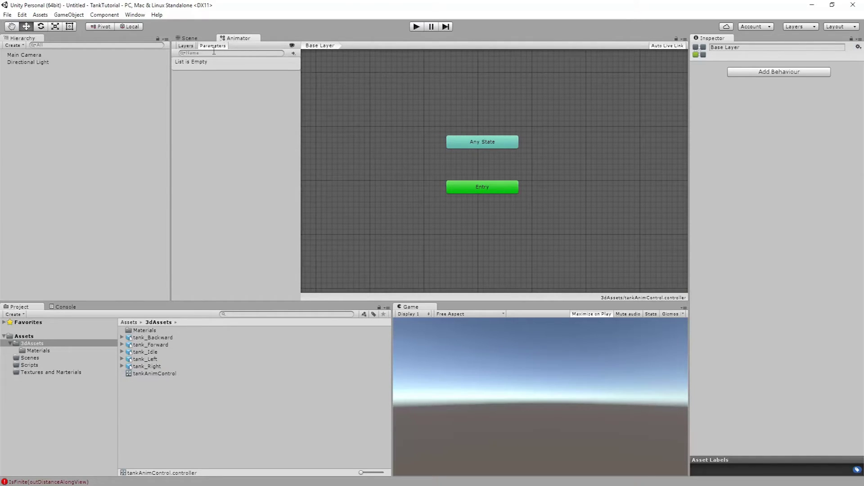
left_click(293, 53)
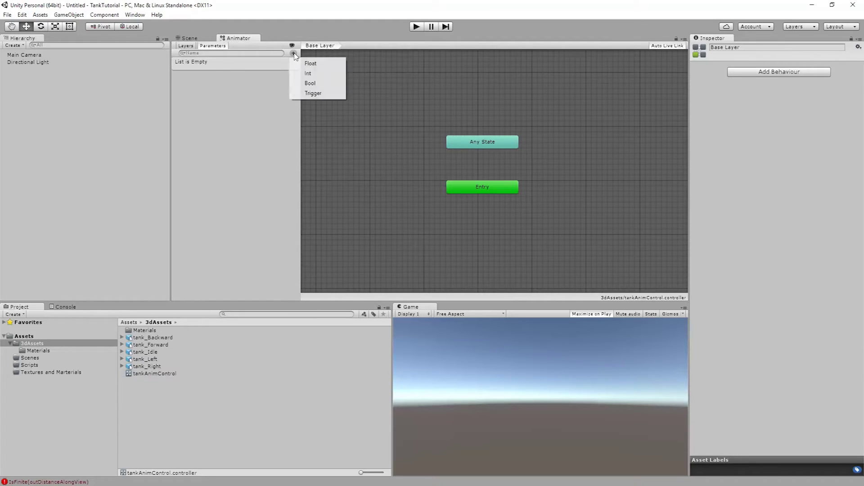
left_click(326, 65)
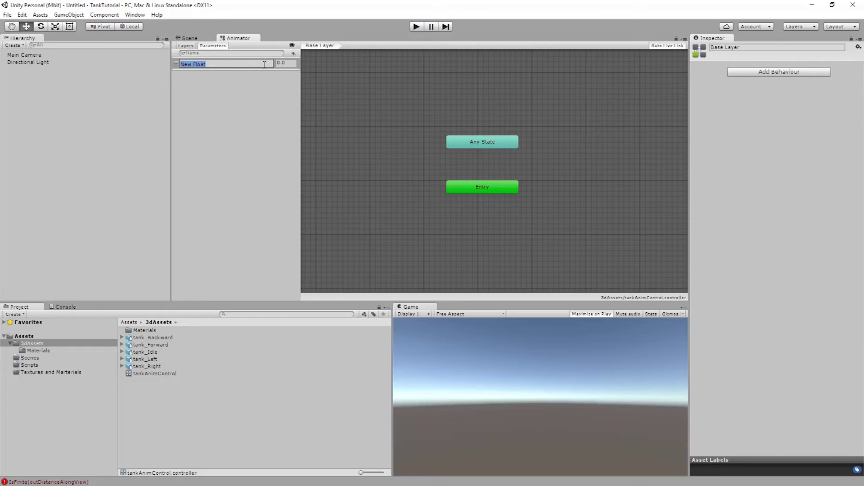
type("h")
key("Return")
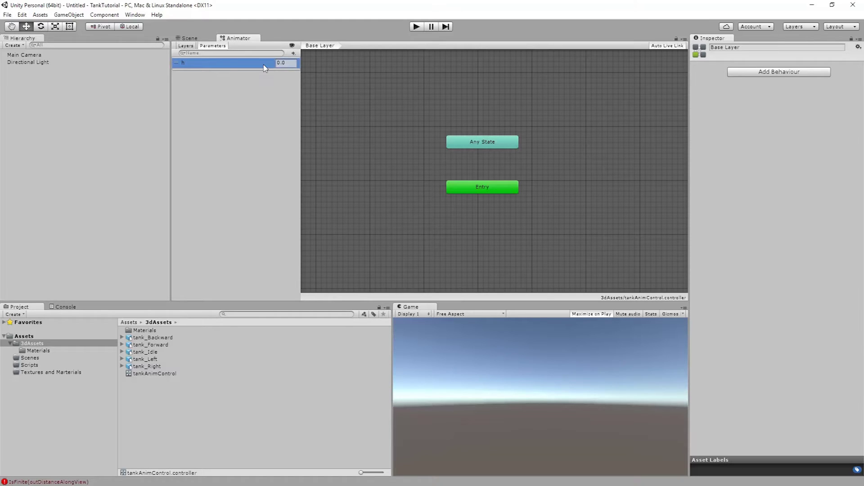
Add a second float parameter named v
left_click(293, 53)
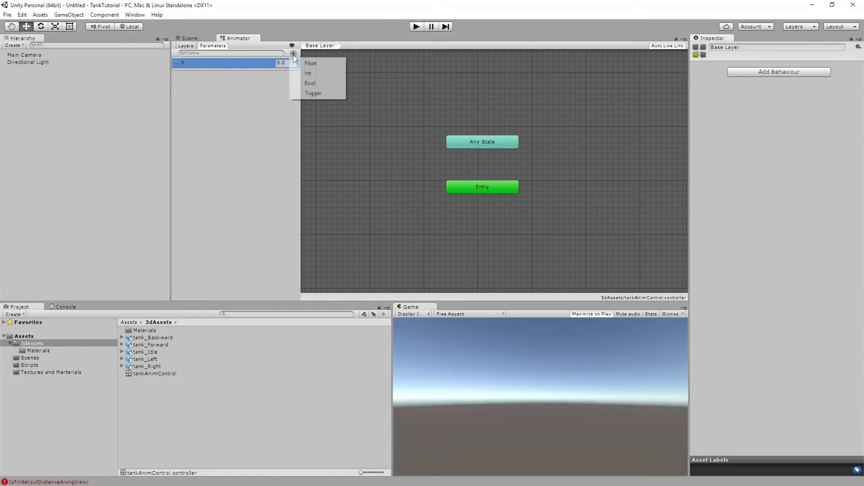
left_click(305, 64)
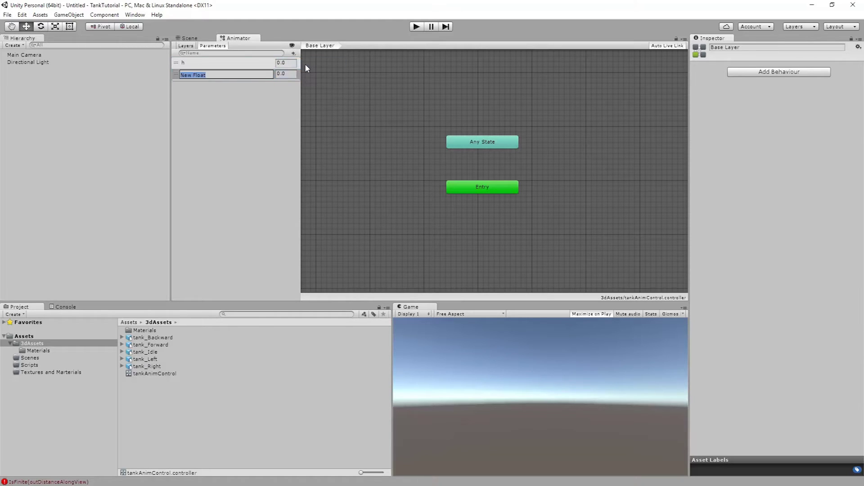
type("v")
key("Return")
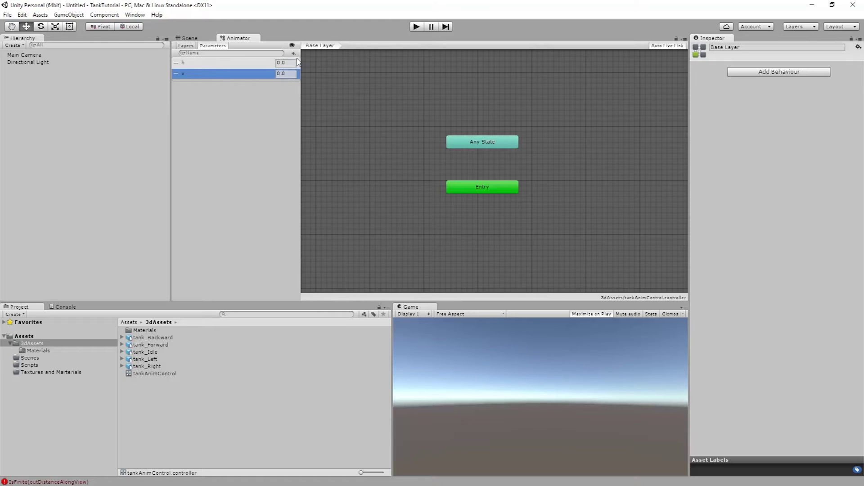
Add a bool parameter named idle and set it to true
left_click(294, 54)
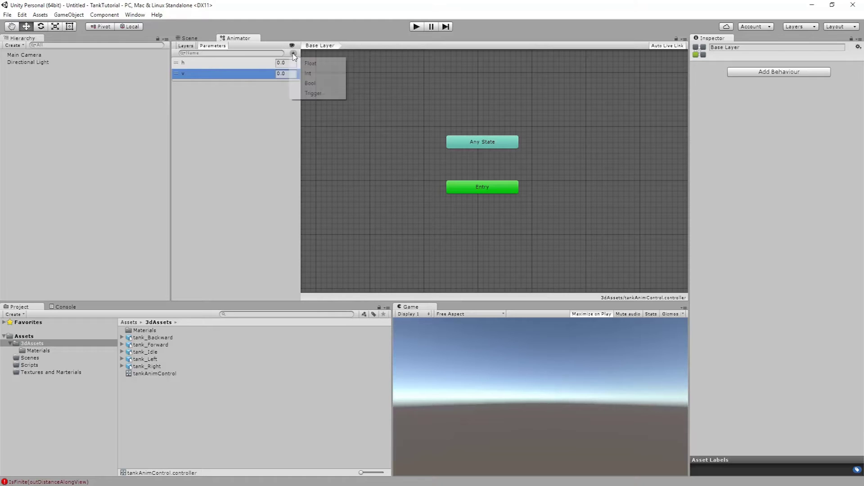
left_click(319, 85)
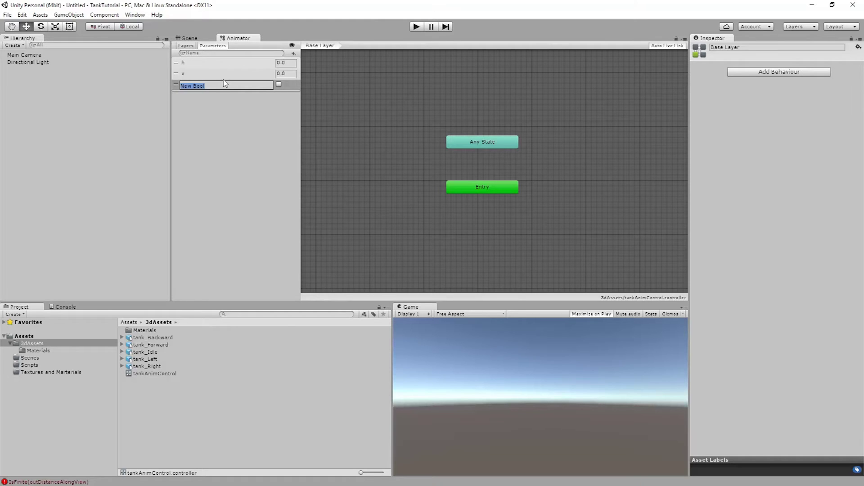
key("BackSpace")
type("idle")
key("Return")
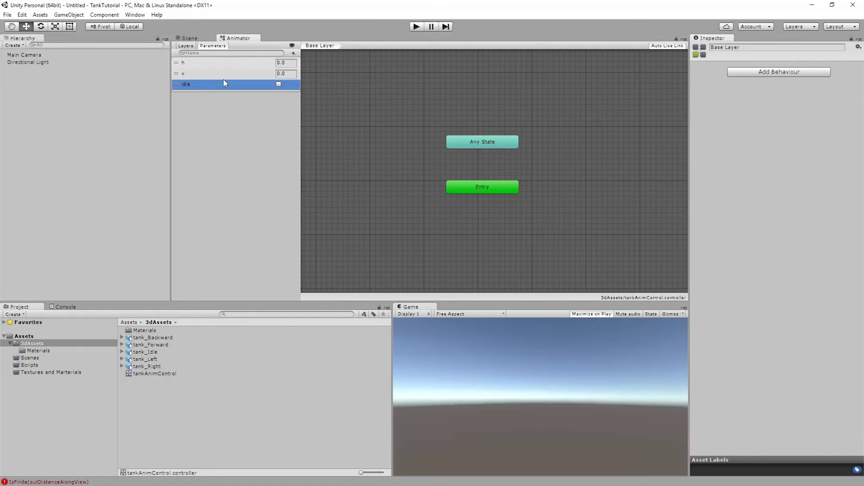
left_click(279, 85)
Drag the tank_Idle clip into the Base Layer graph, placing the default tank_Idle state level with Entry
middle_click_drag(551, 173, 488, 178)
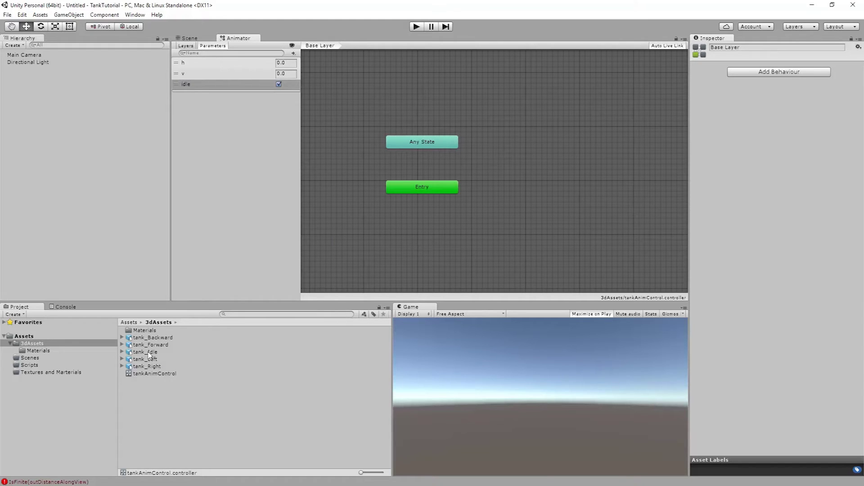
left_click_drag(145, 352, 510, 165)
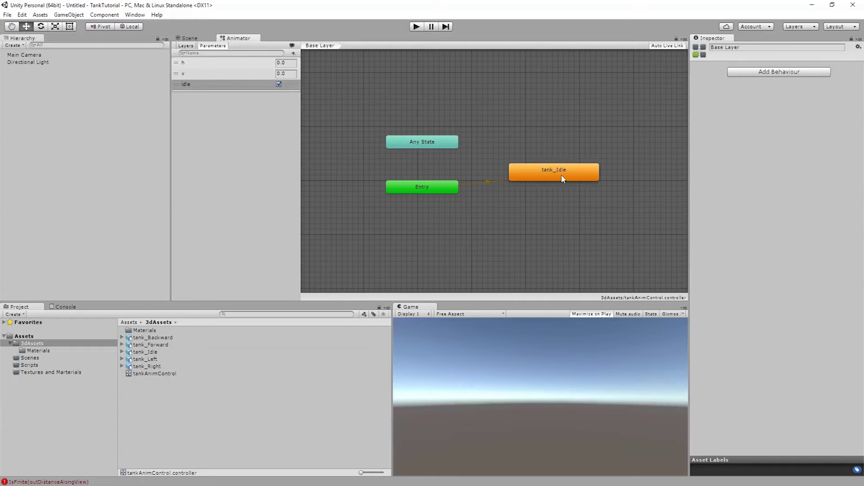
left_click_drag(562, 179, 561, 186)
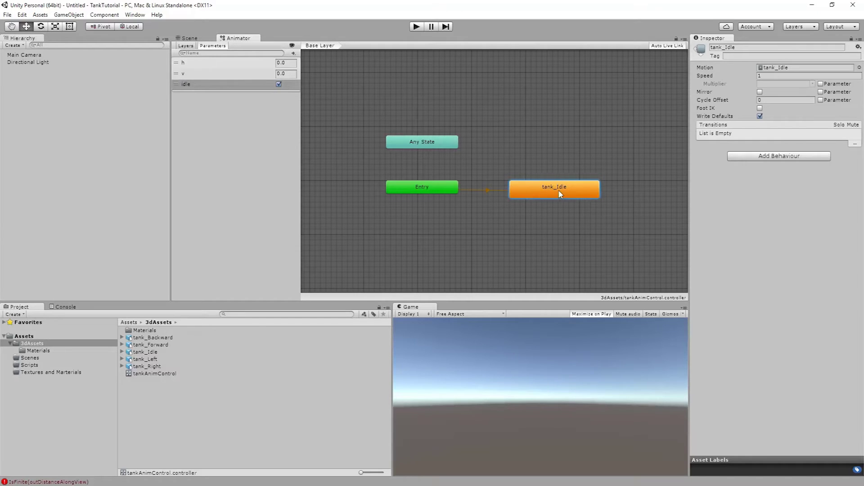
double_click(560, 193)
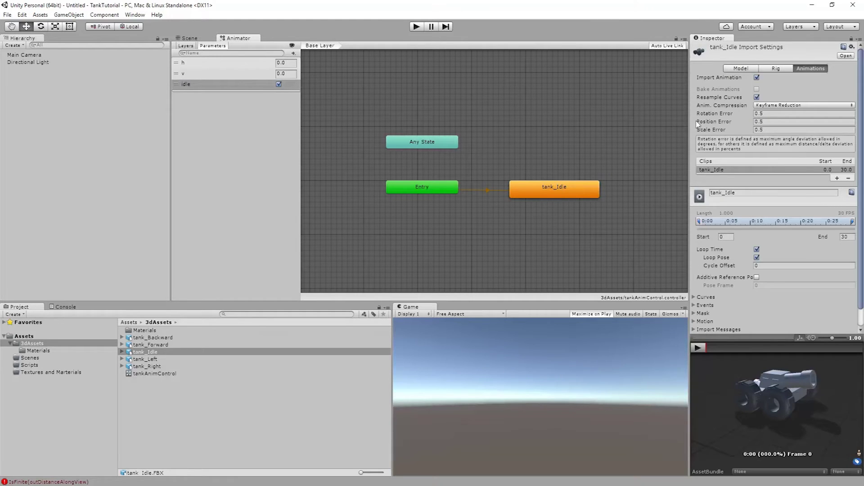
left_click(487, 191)
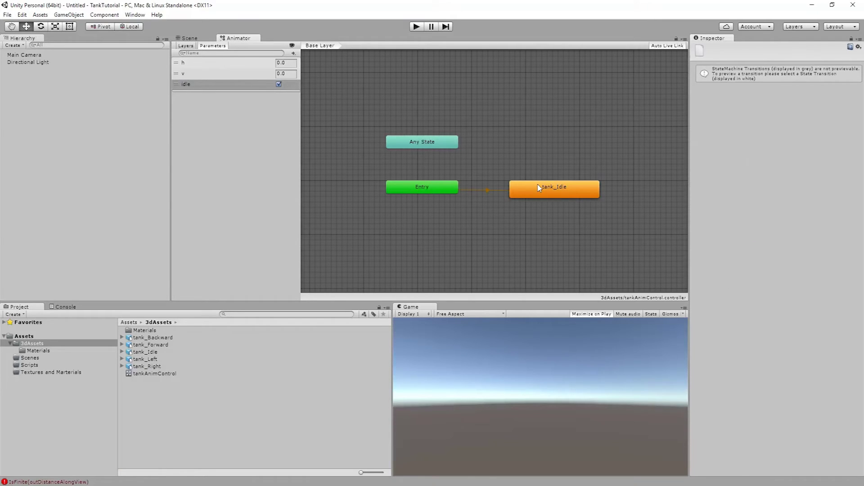
left_click(578, 188)
middle_click_drag(583, 154, 532, 172)
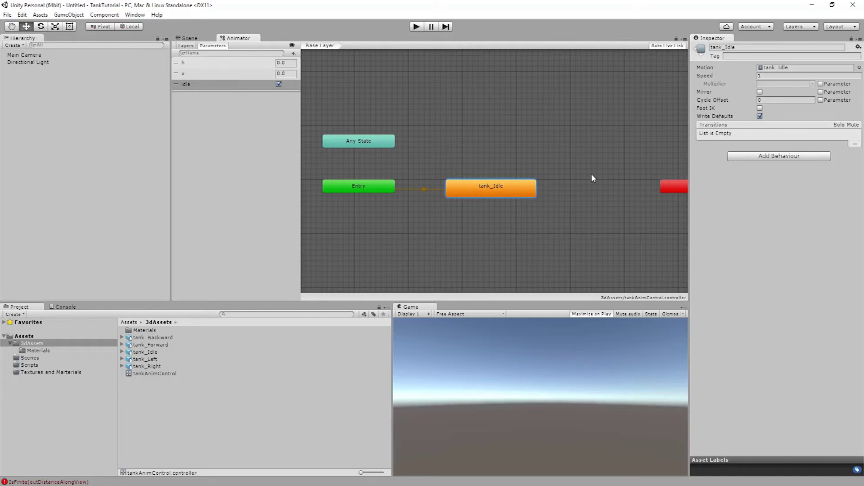
Create a new Blend Tree state from the Animator canvas context menu and inspect it
right_click(570, 223)
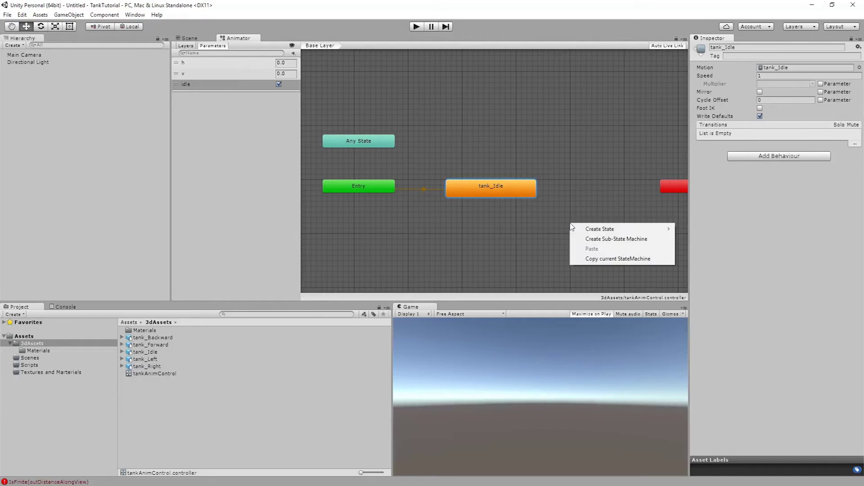
mouse_move(591, 232)
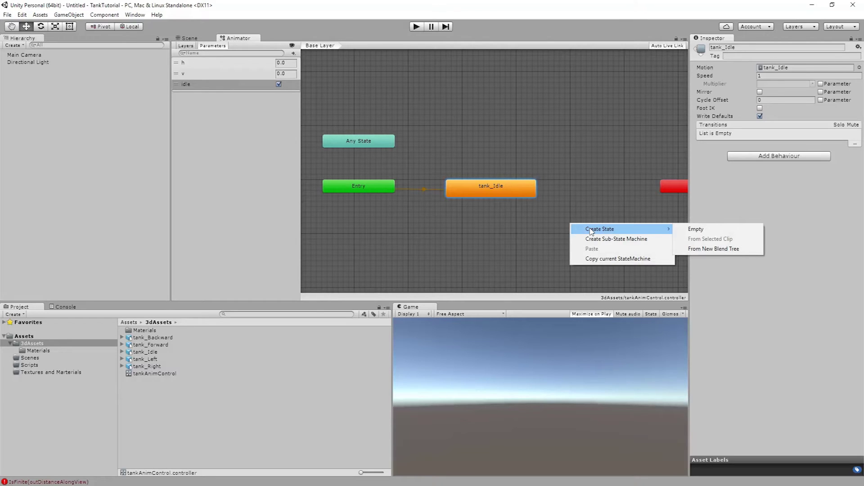
left_click(719, 253)
left_click(628, 239)
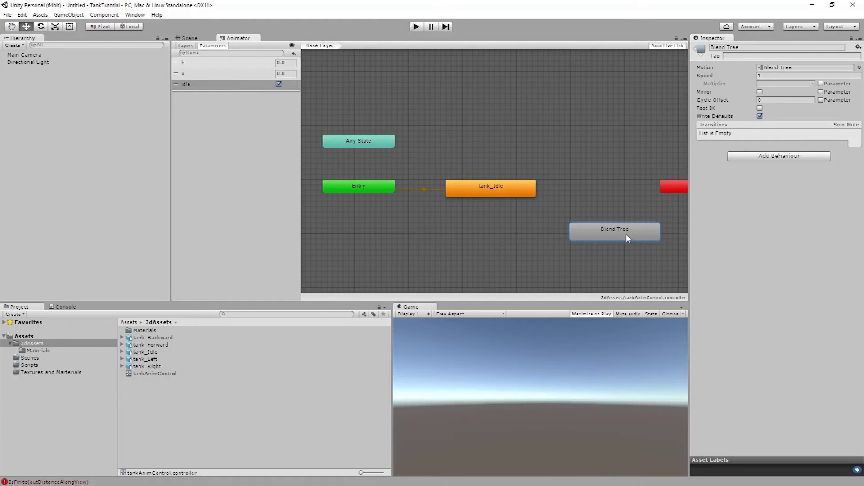
left_click(798, 68)
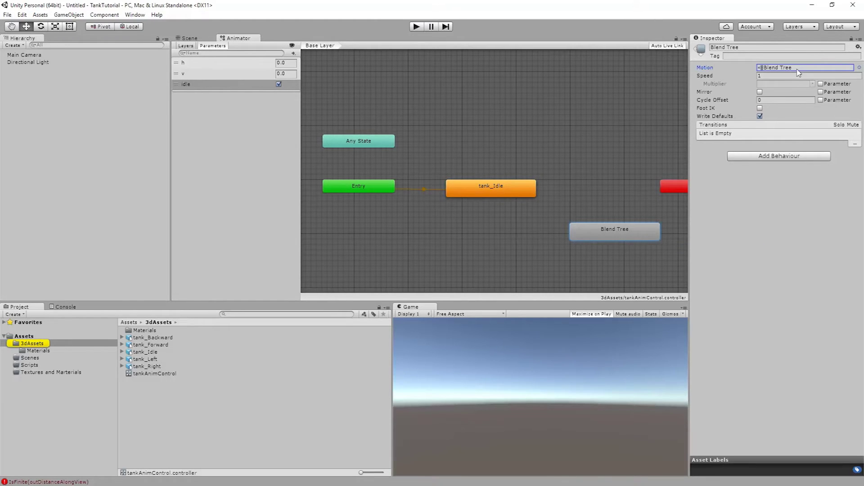
double_click(621, 231)
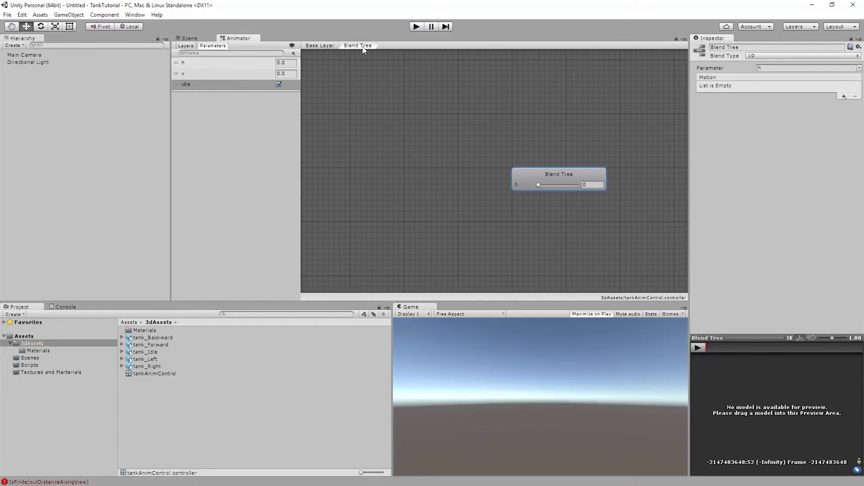
left_click(320, 47)
Place the Blend Tree beside tank_Idle and move the Exit node below Entry
left_click_drag(647, 227, 648, 179)
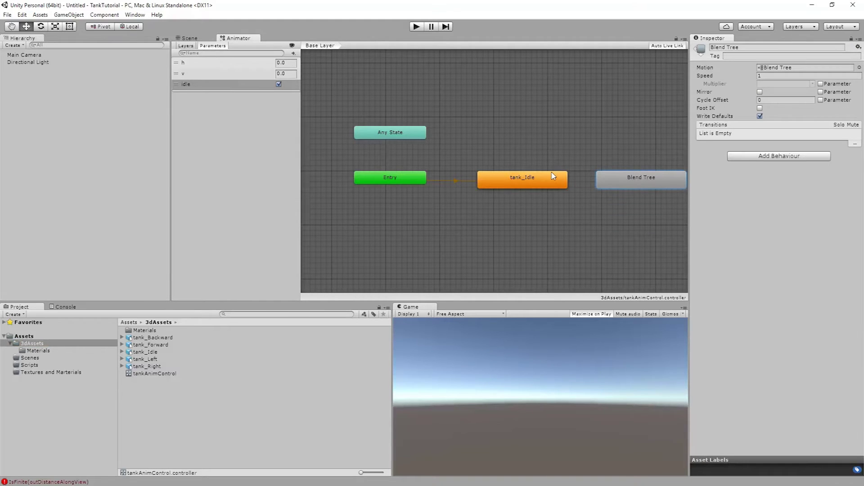
middle_click_drag(566, 143, 535, 161)
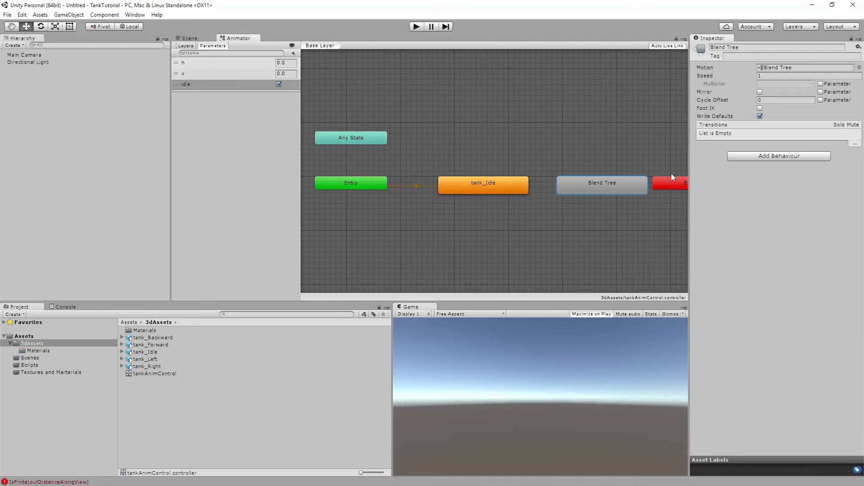
left_click_drag(673, 182, 340, 221)
left_click(586, 187)
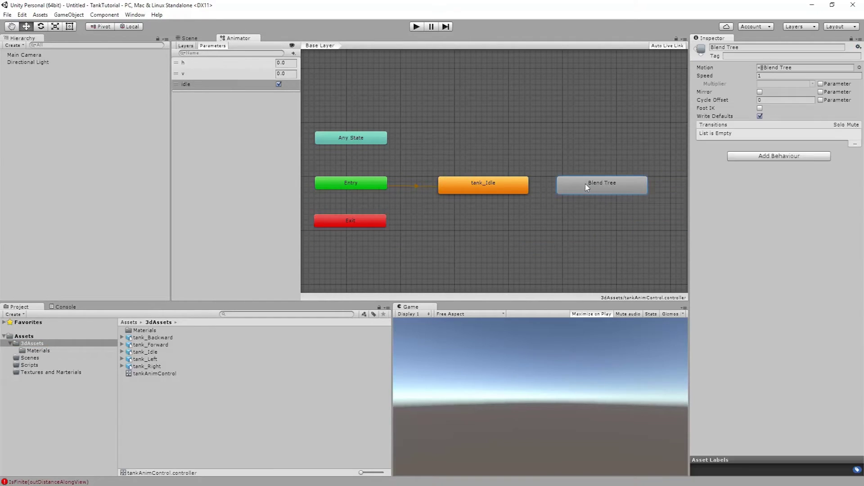
Set the Blend Tree type to 2D Simple Directional with v as its second parameter
double_click(622, 187)
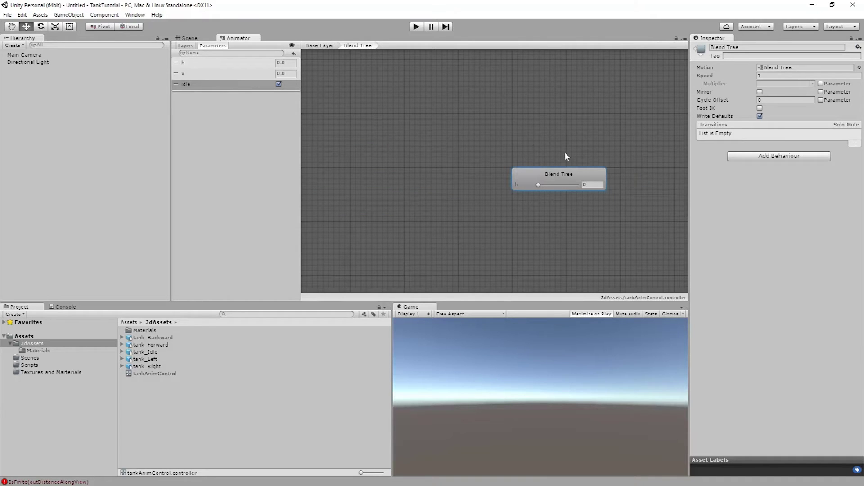
middle_click_drag(566, 156, 498, 148)
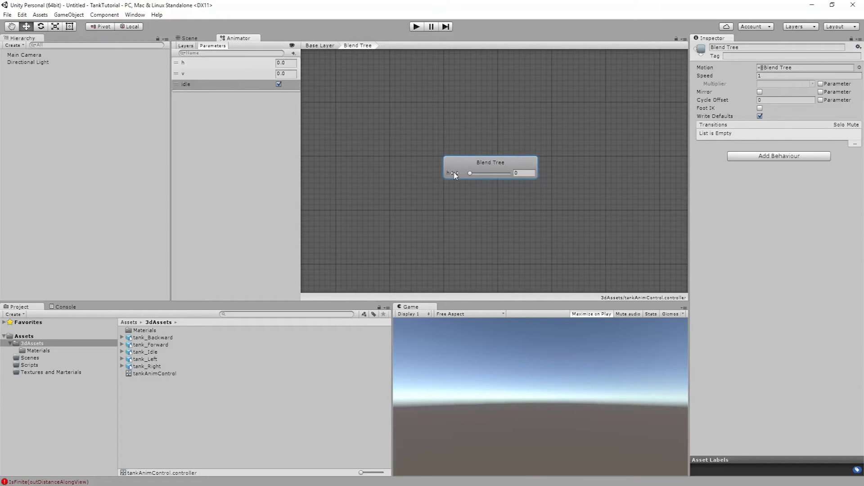
left_click(494, 167)
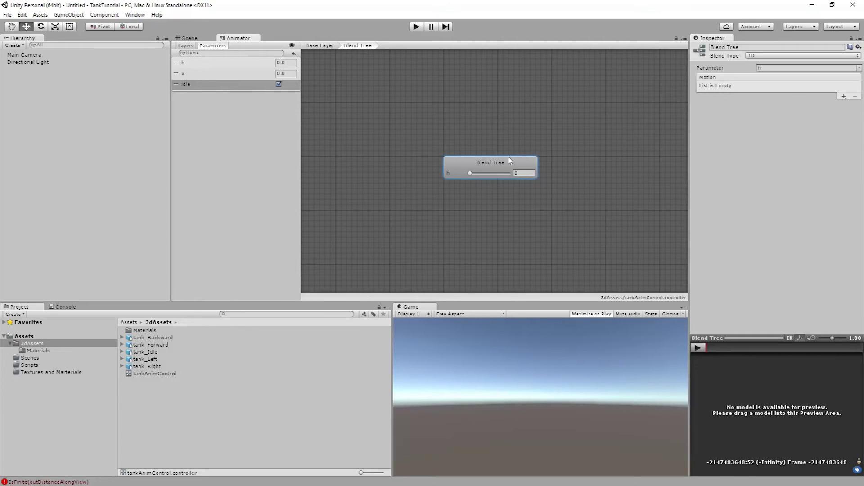
left_click(763, 55)
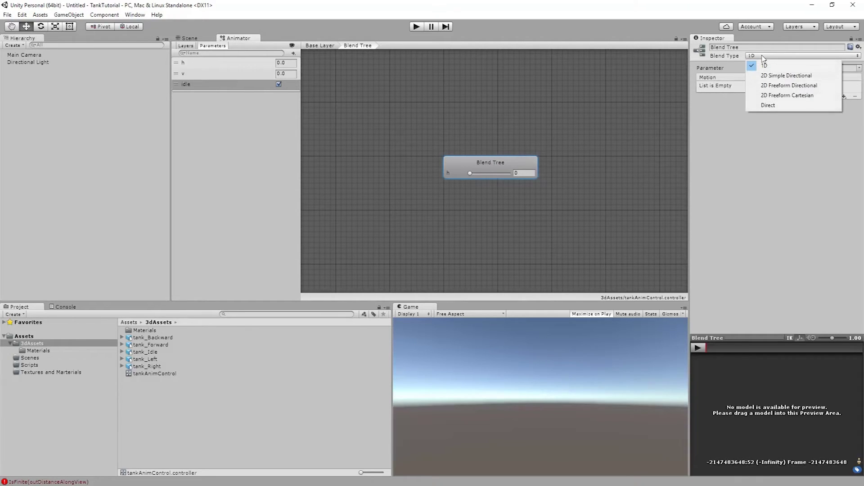
left_click(801, 76)
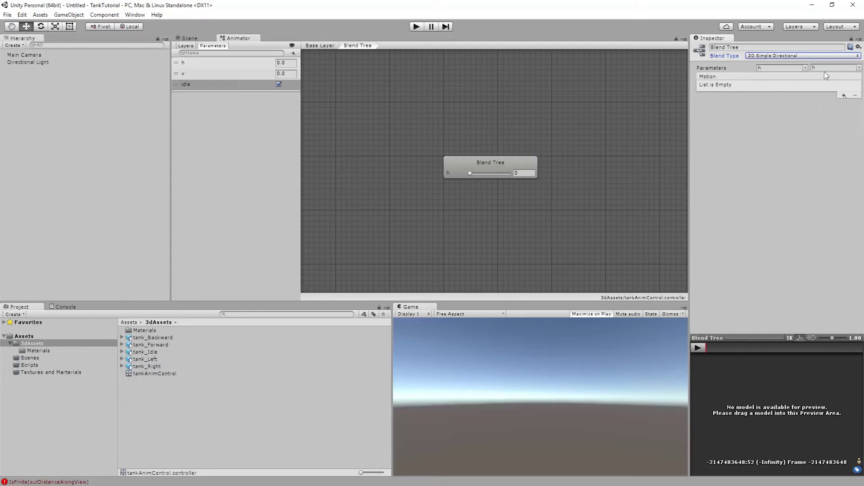
left_click(860, 68)
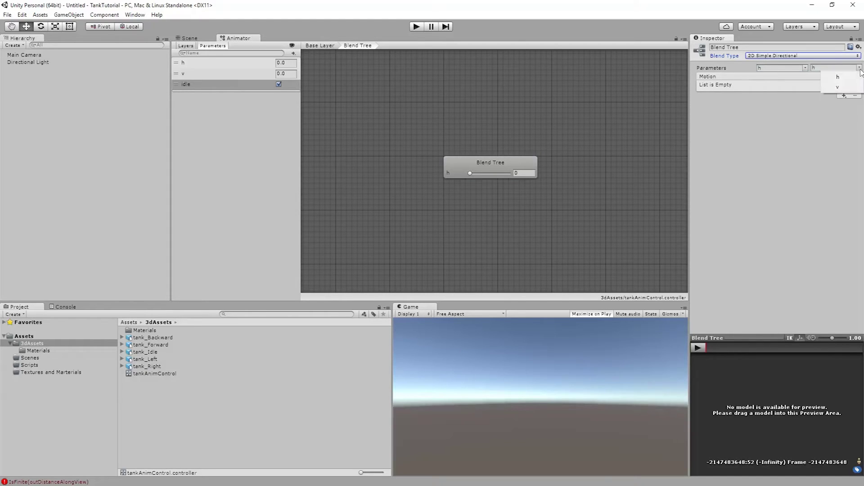
left_click(839, 87)
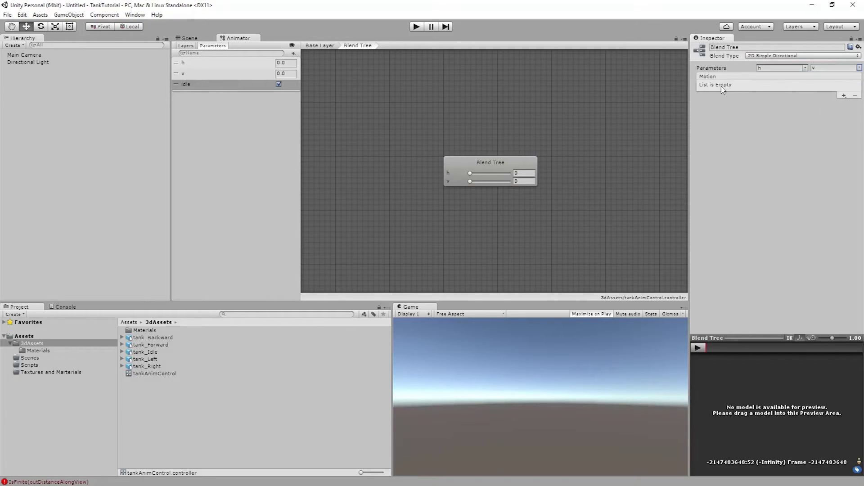
Add four empty Motion Field entries to the blend tree and expand tank_Backward in the Project panel
left_click(845, 96)
left_click(846, 100)
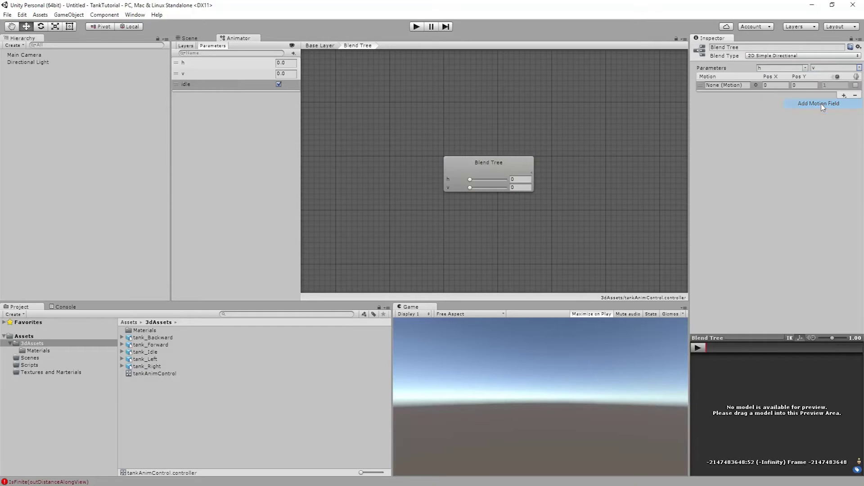
left_click(845, 96)
left_click(842, 103)
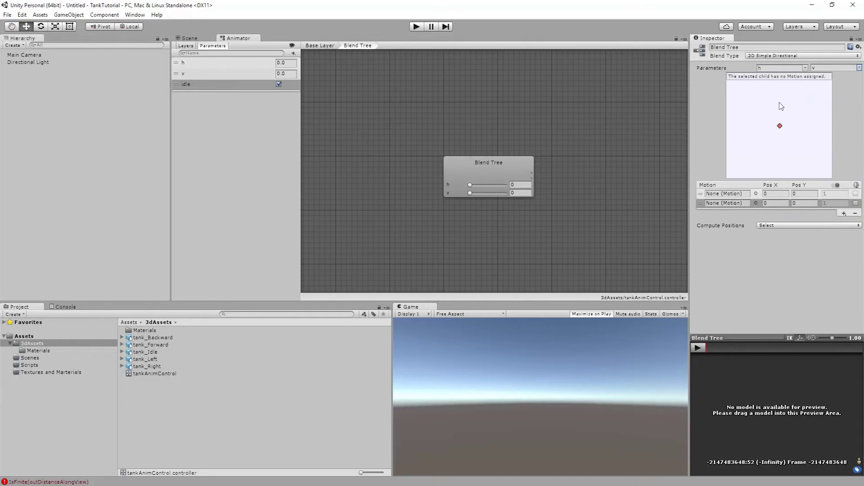
left_click(844, 214)
left_click(845, 221)
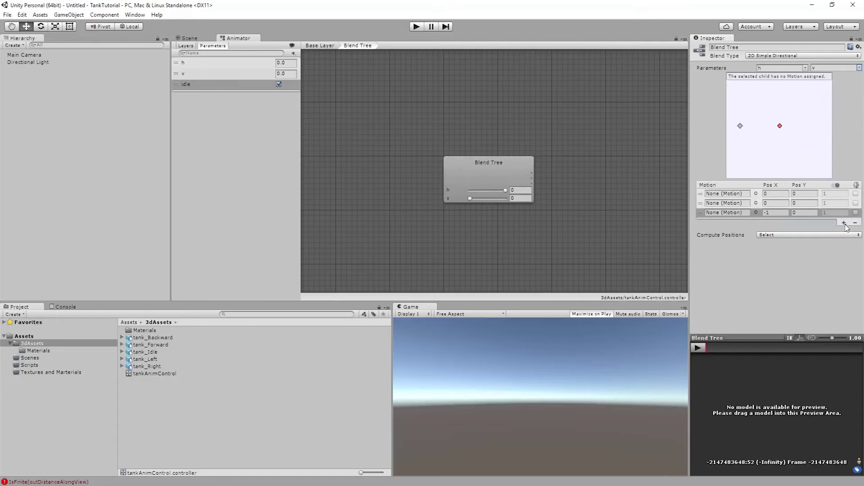
left_click(845, 223)
left_click(845, 231)
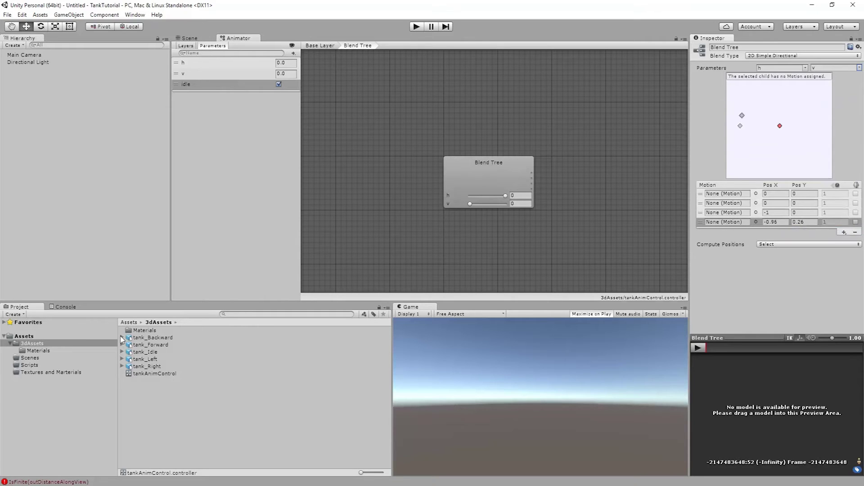
left_click(122, 338)
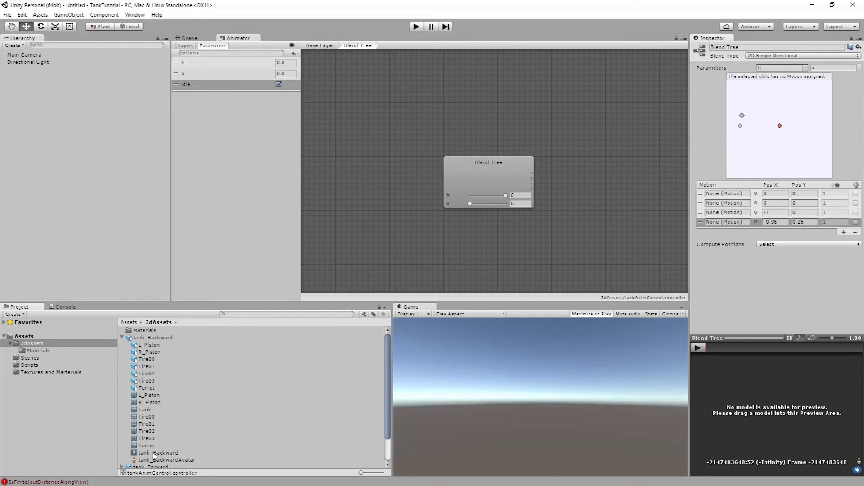
Drag the tank_Backward and tank_Forward clips into the second and first motion entries
left_click_drag(153, 456, 729, 204)
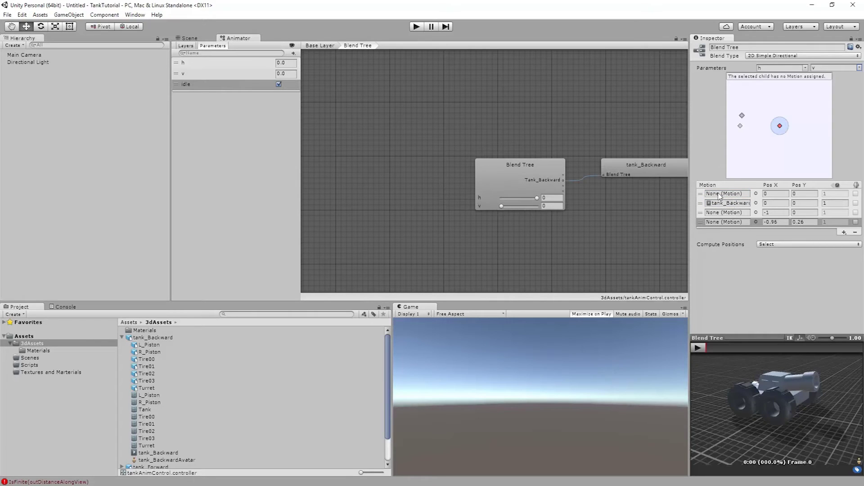
left_click(121, 338)
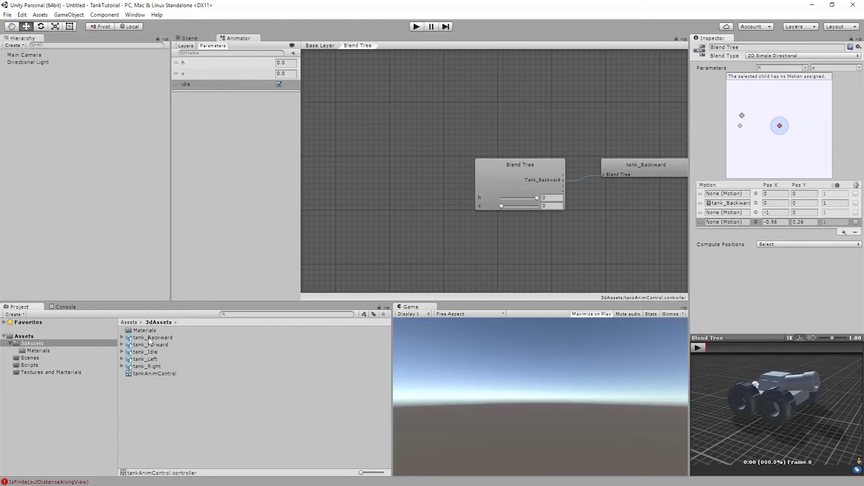
left_click(122, 345)
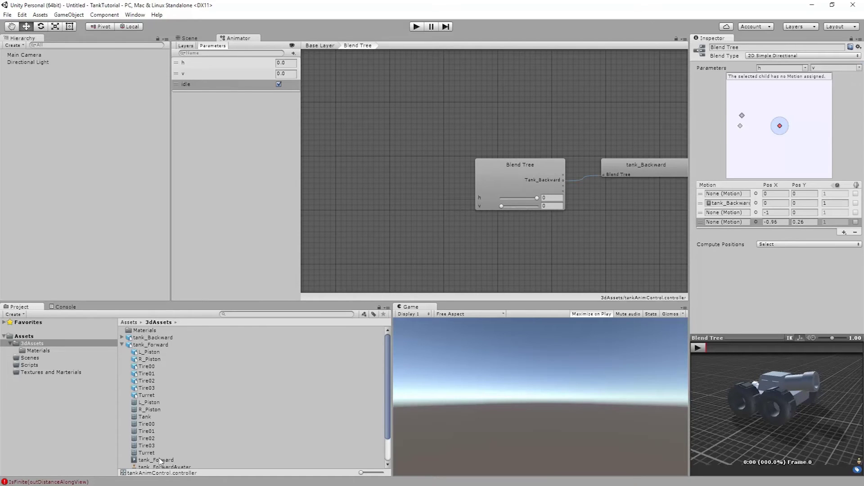
left_click_drag(160, 460, 730, 194)
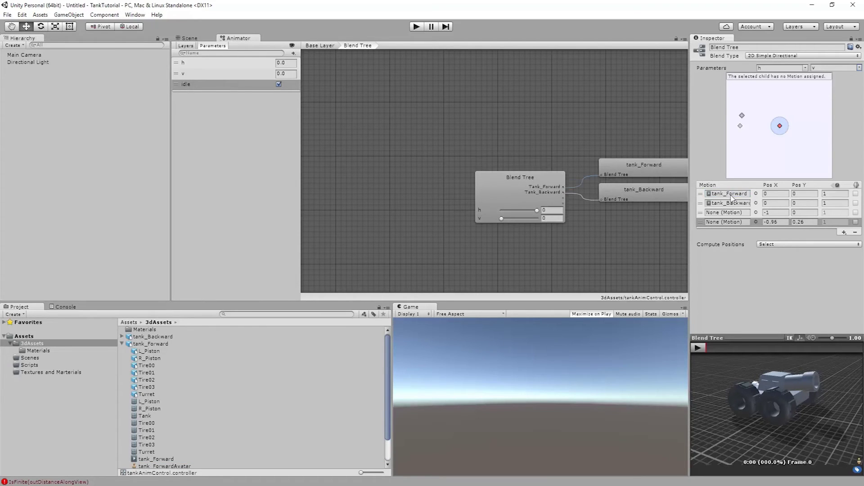
Assign tank_Left and tank_Right to the third and fourth motion entries via the object picker
left_click(756, 213)
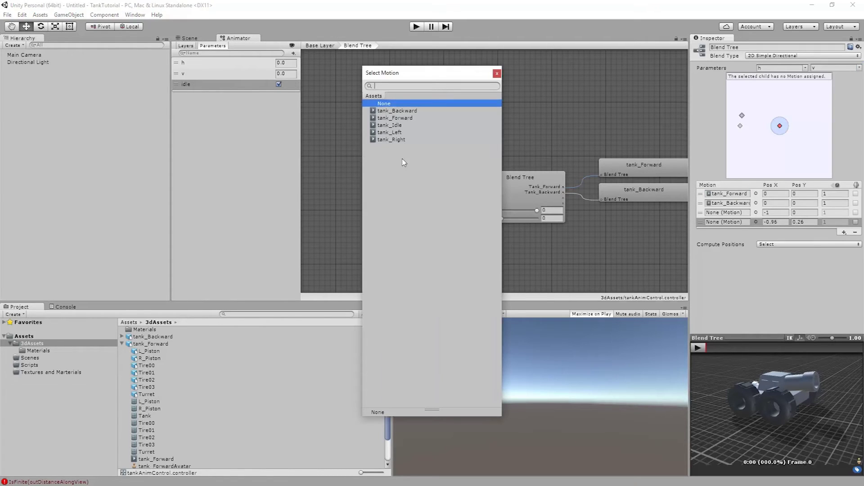
double_click(390, 132)
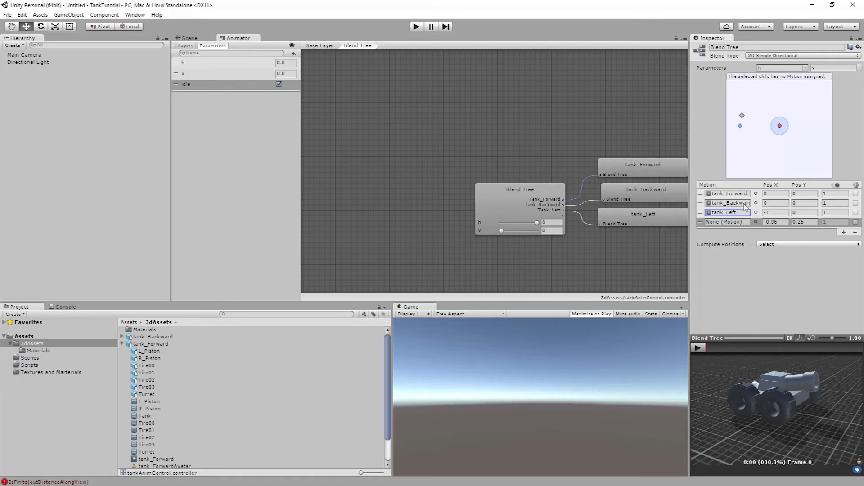
left_click(757, 222)
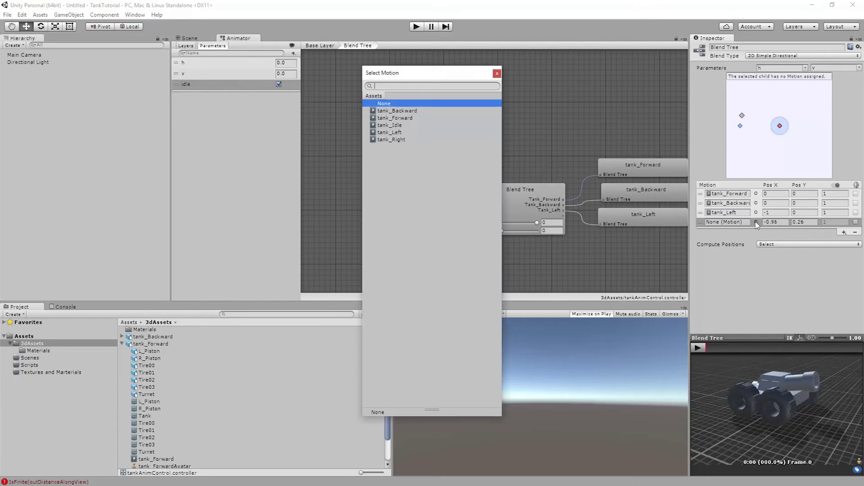
double_click(391, 140)
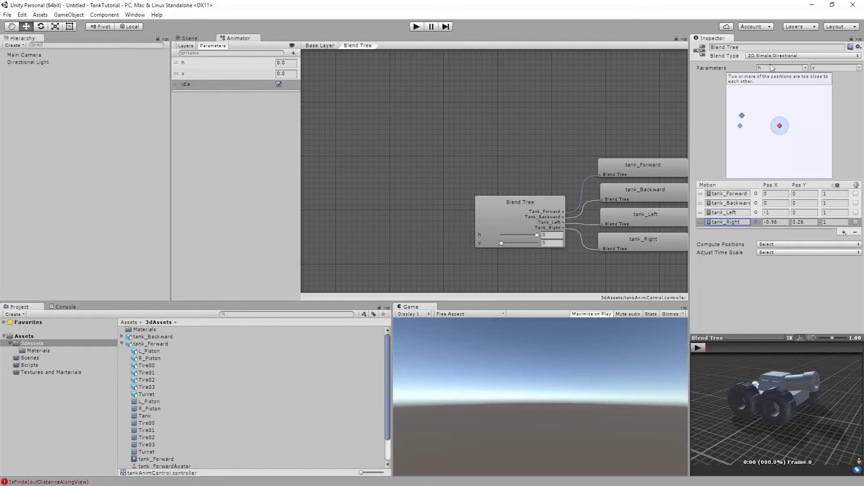
left_click(772, 194)
Set tank_Forward's Pos Y to 1 and tank_Backward's Pos Y to -1
left_click_drag(772, 203, 772, 212)
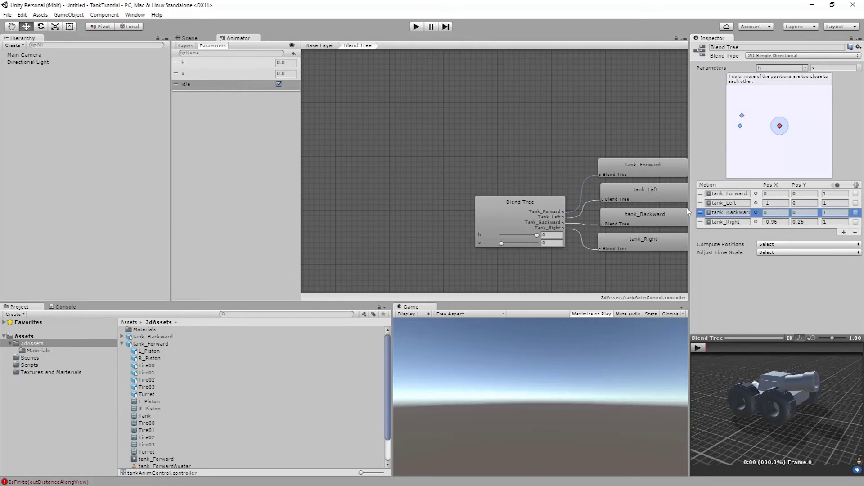
left_click_drag(701, 204, 701, 212)
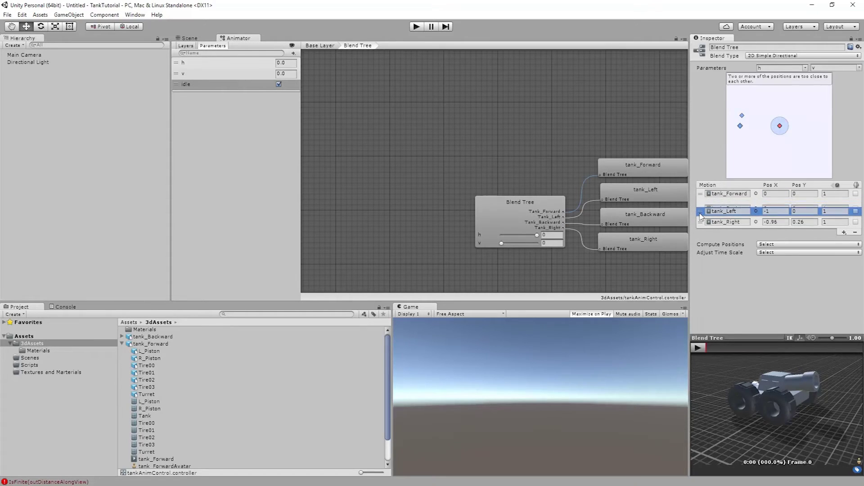
left_click(778, 192)
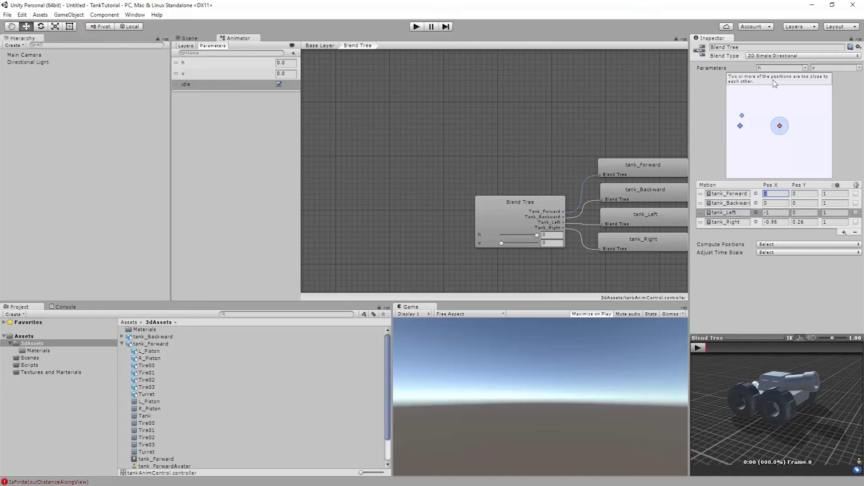
left_click(808, 193)
type("1")
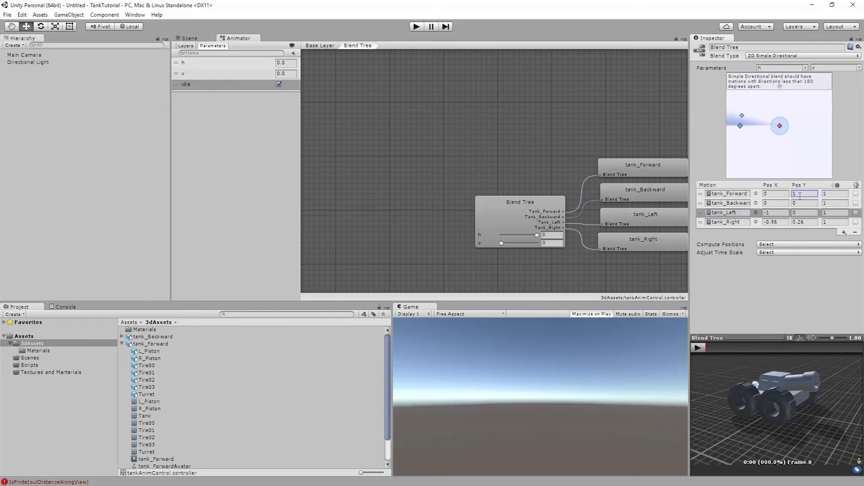
left_click(799, 203)
type("-1")
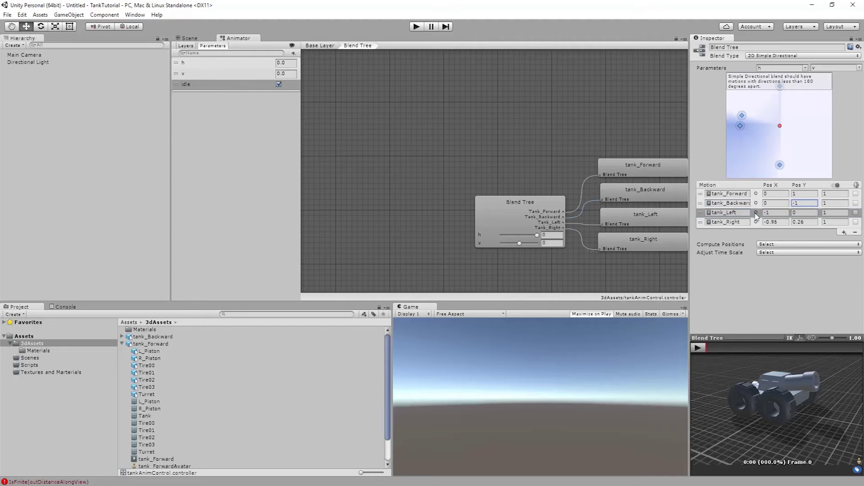
Place tank_Left at (-1, 0) and tank_Right at (1, 0)
left_click(803, 213)
left_click(780, 223)
type("1")
left_click(816, 224)
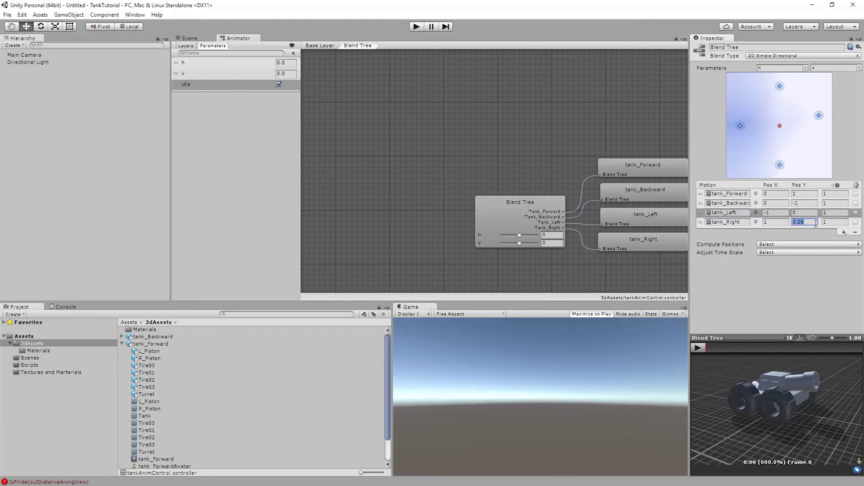
type("0")
Reset the blend tree's preview h and v values to 0
mouse_move(780, 126)
left_mouse_down()
mouse_move(780, 104)
mouse_move(770, 123)
mouse_move(800, 154)
mouse_move(751, 143)
mouse_move(744, 87)
mouse_move(775, 108)
mouse_move(819, 103)
mouse_move(797, 119)
mouse_move(811, 157)
mouse_move(783, 140)
mouse_move(758, 149)
mouse_move(778, 154)
mouse_move(780, 128)
left_mouse_up()
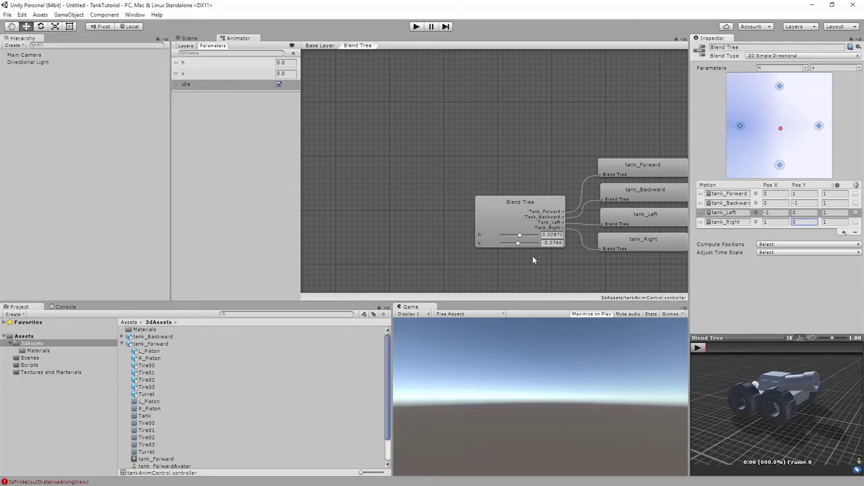
left_click(555, 235)
type("0")
key("Tab")
type("0")
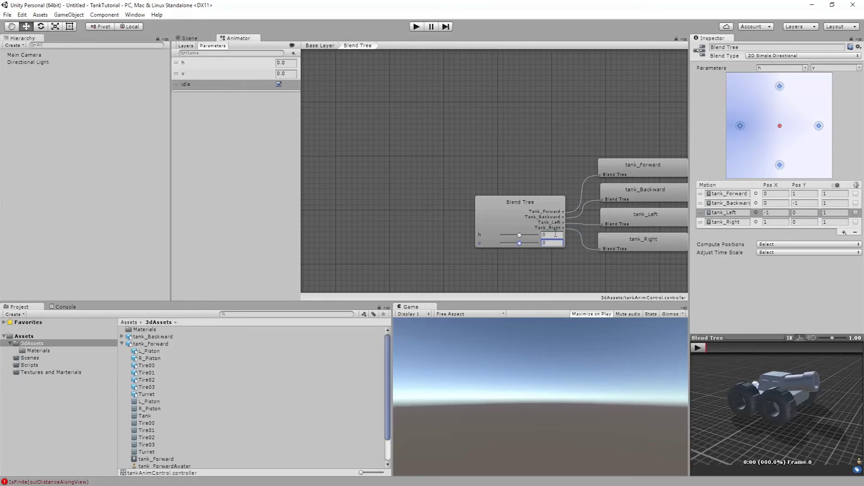
key("Return")
Check each motion's point in the blend graph to confirm the four-way layout
left_click(703, 213)
left_click(701, 194)
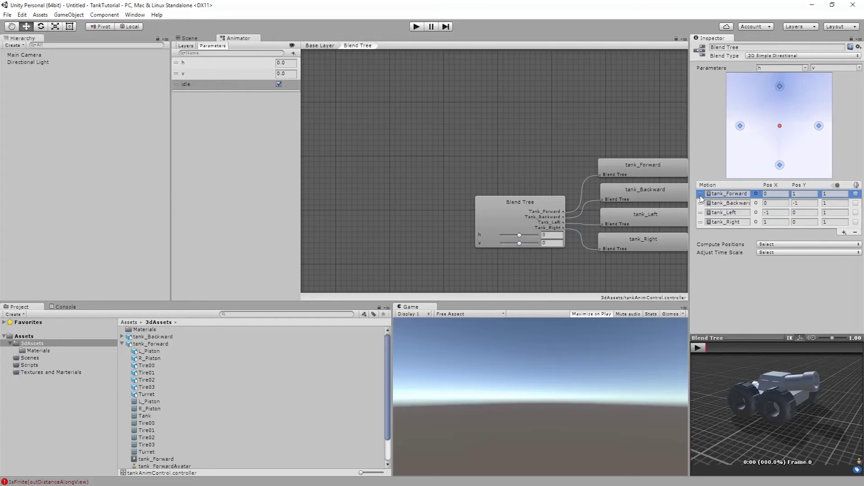
left_click(702, 224)
left_click(703, 213)
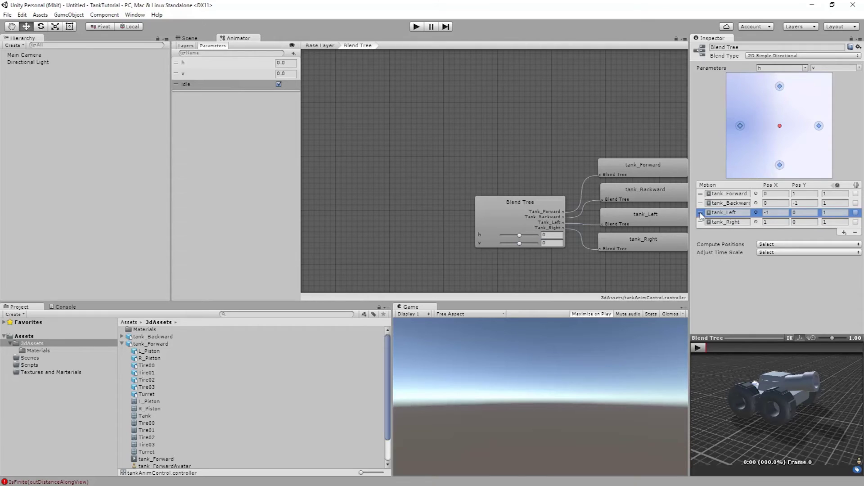
left_click(701, 203)
left_click(701, 194)
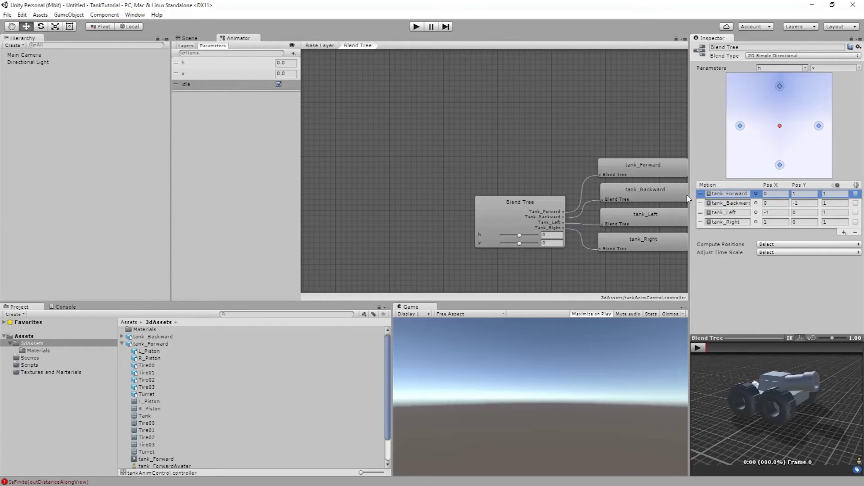
middle_click_drag(563, 172, 510, 154)
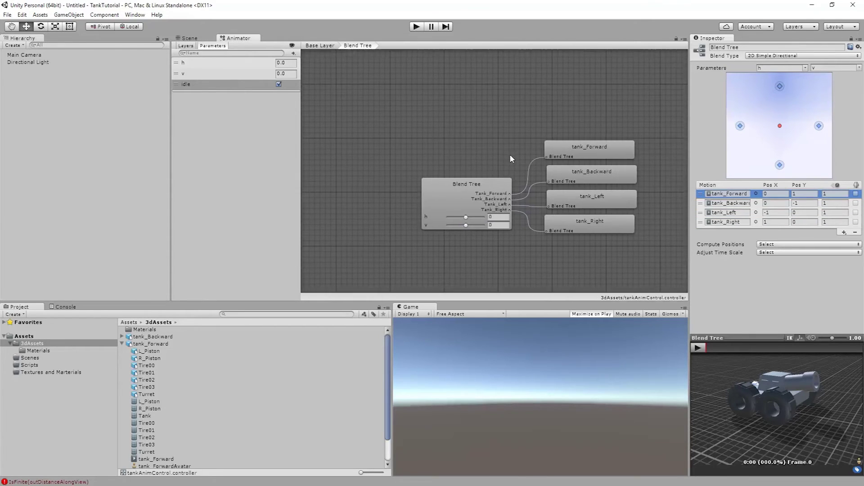
Return to the Base Layer and make a transition from tank_Idle to Blend Tree
left_click(318, 46)
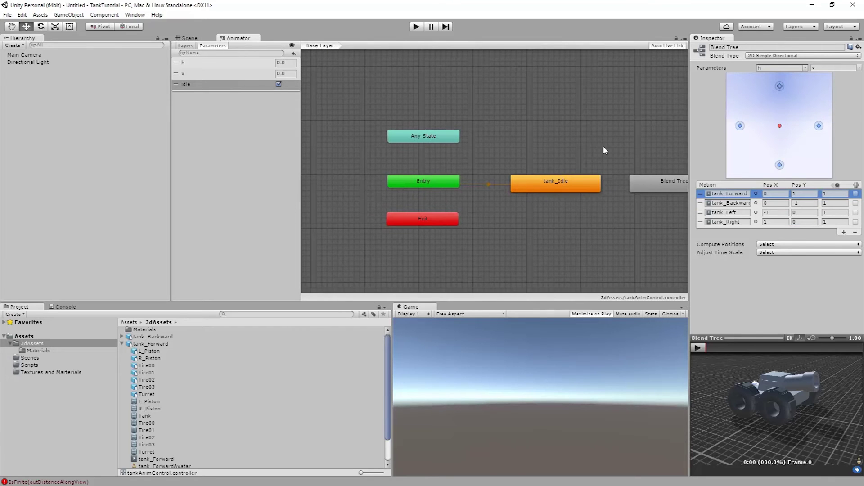
middle_click_drag(604, 147, 517, 142)
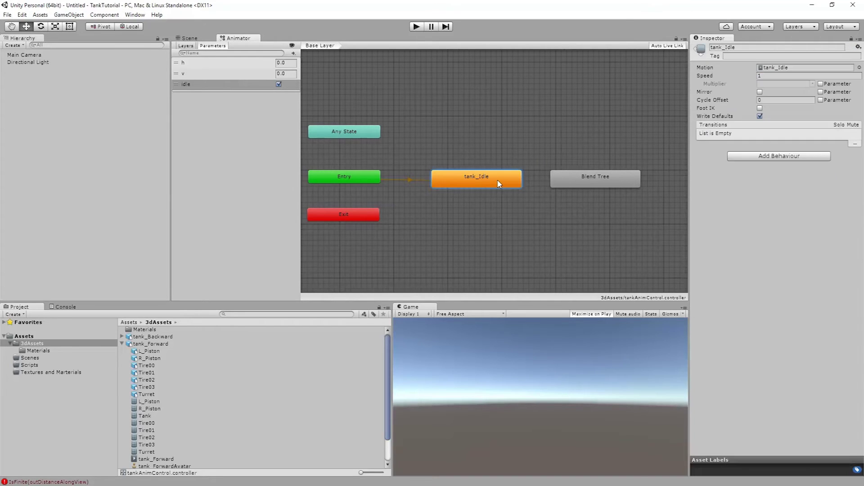
right_click(499, 181)
left_click(523, 186)
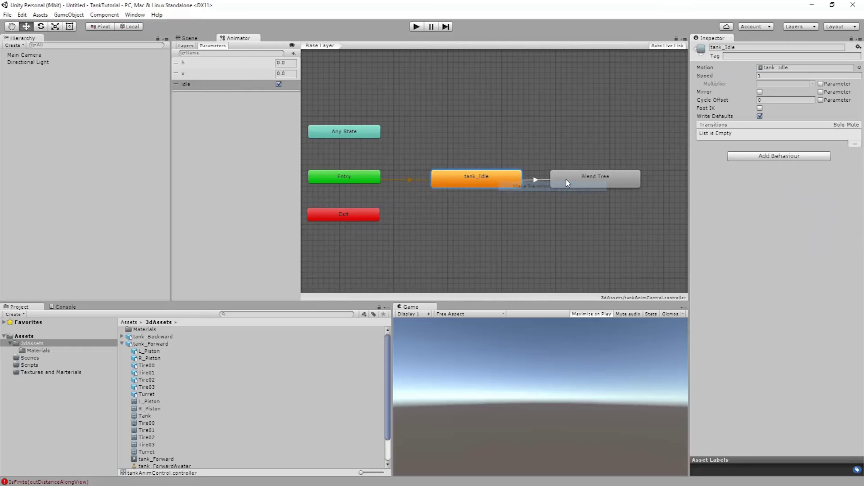
left_click(570, 183)
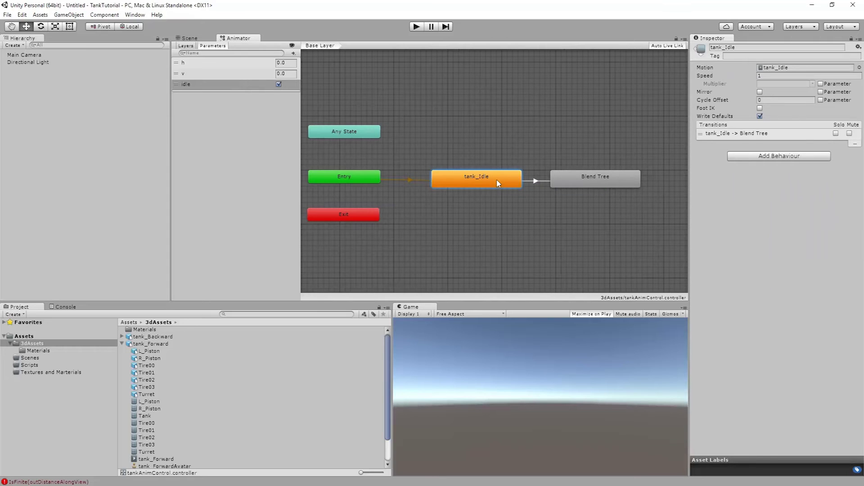
Add a Blend Tree → tank_Idle transition and select the tank_Idle → Blend Tree arrow
right_click(597, 182)
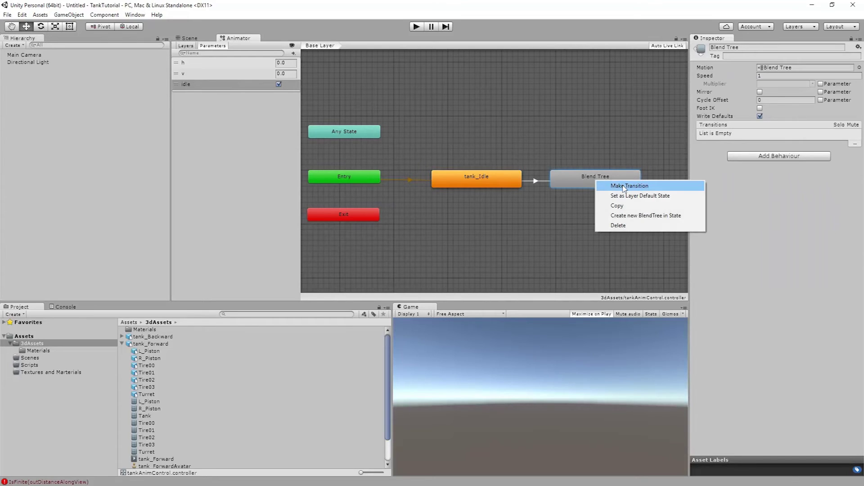
left_click(624, 187)
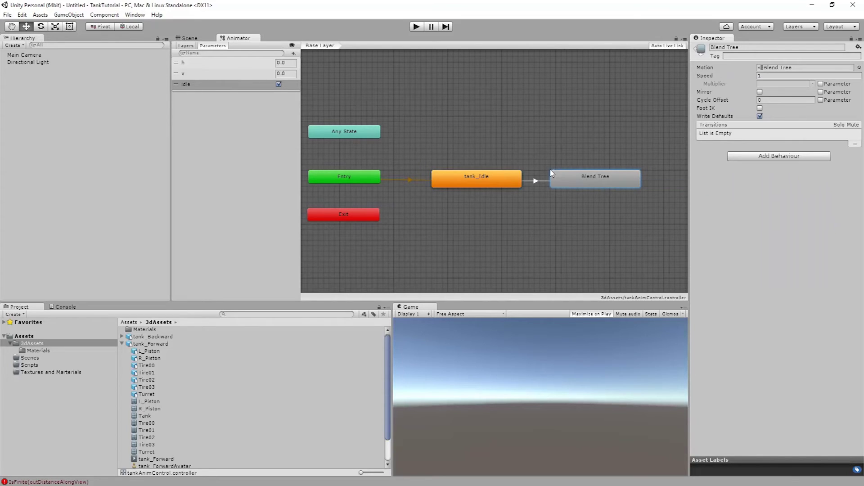
left_click(487, 179)
left_click(535, 181)
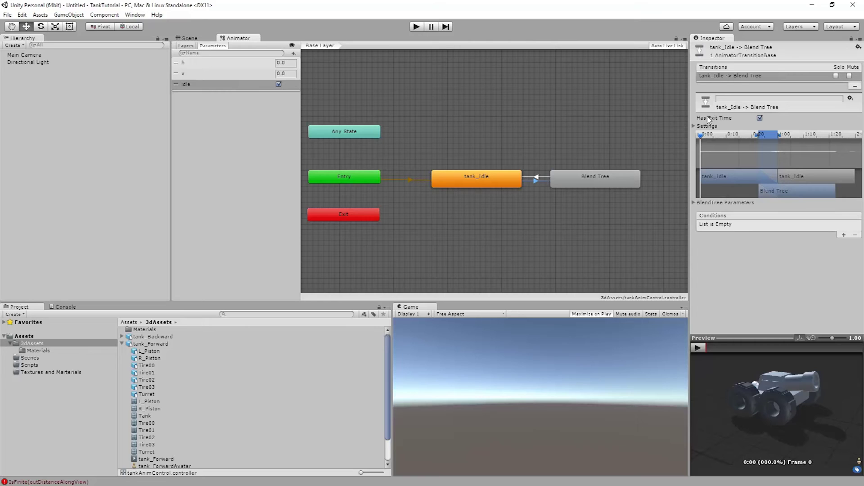
left_click(760, 118)
Turn off Has Exit Time and add the condition idle = false to the tank_Idle → Blend Tree transition
left_click(760, 118)
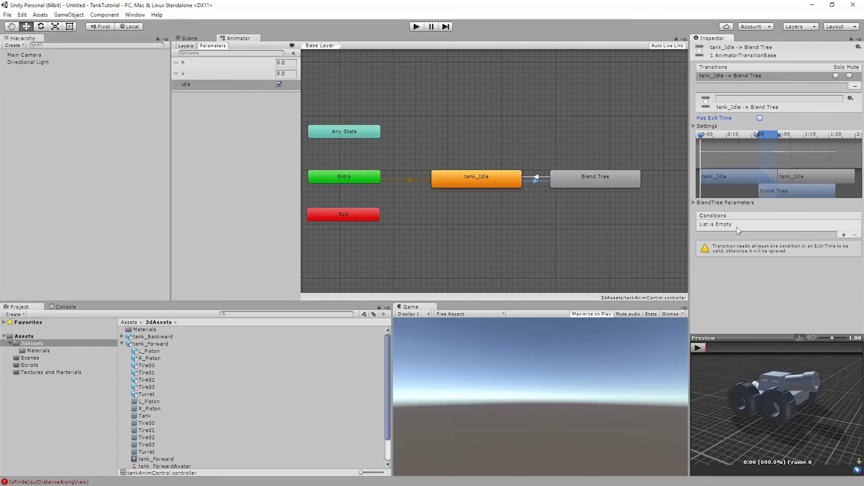
left_click(843, 235)
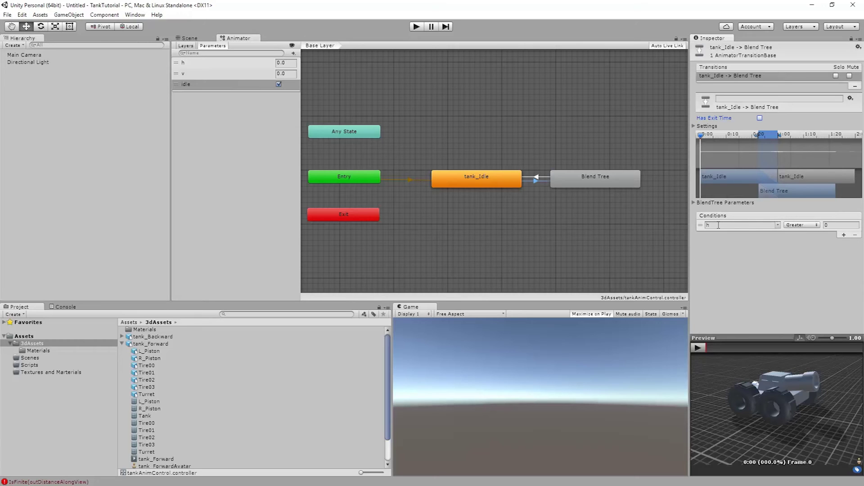
left_click(779, 225)
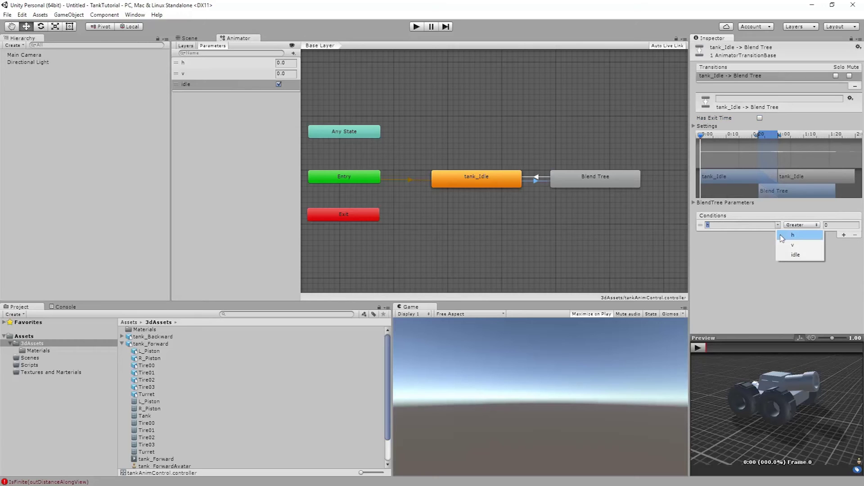
left_click(793, 255)
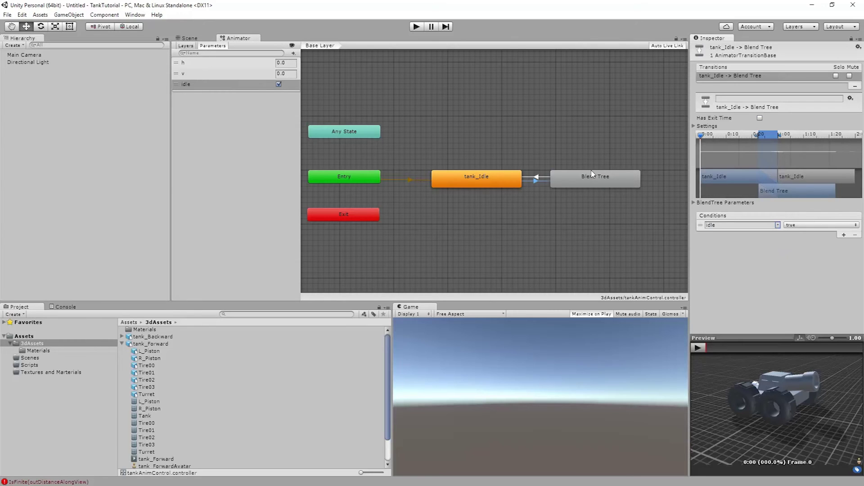
left_click(794, 230)
left_click(804, 245)
On the Blend Tree → tank_Idle transition, disable Has Exit Time and add the condition idle = true
left_click(538, 178)
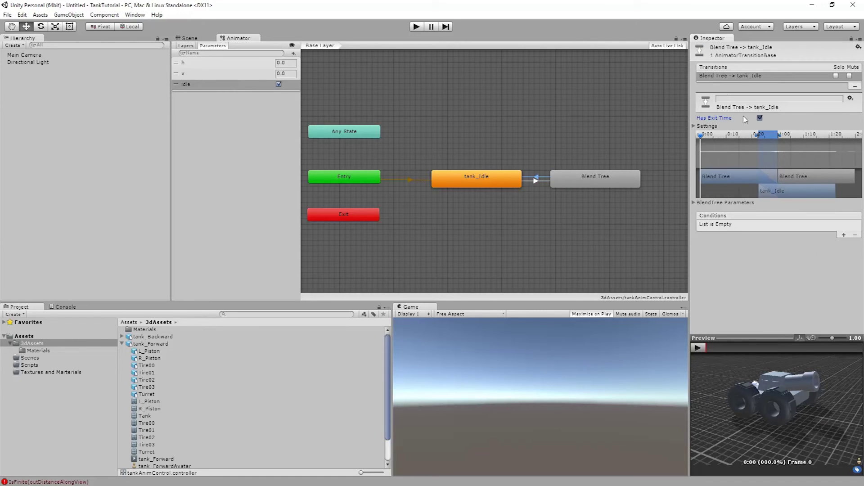
left_click(760, 118)
left_click(761, 118)
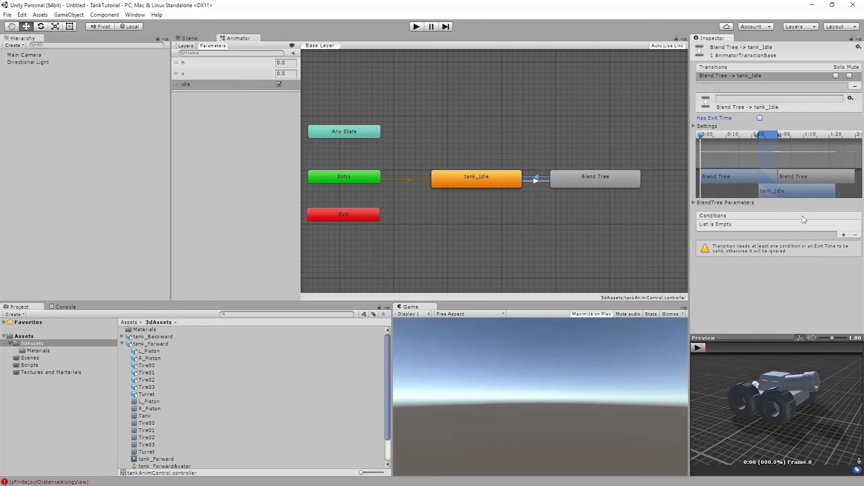
left_click(844, 235)
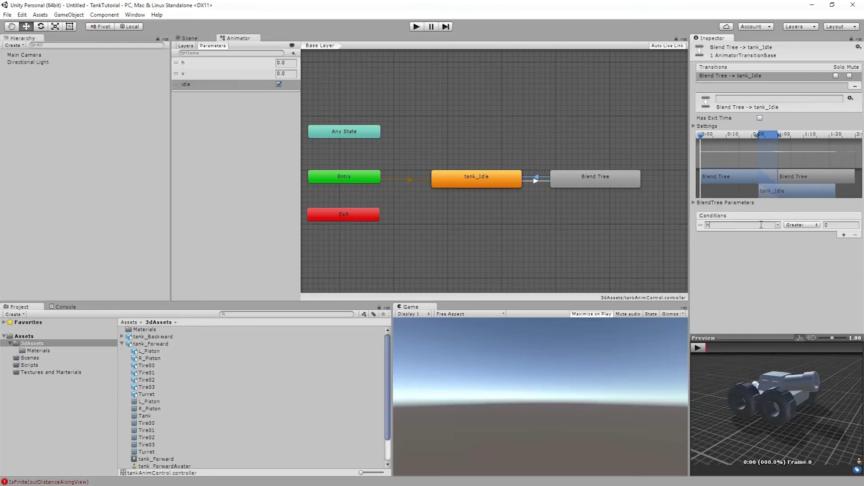
left_click(778, 225)
left_click(796, 258)
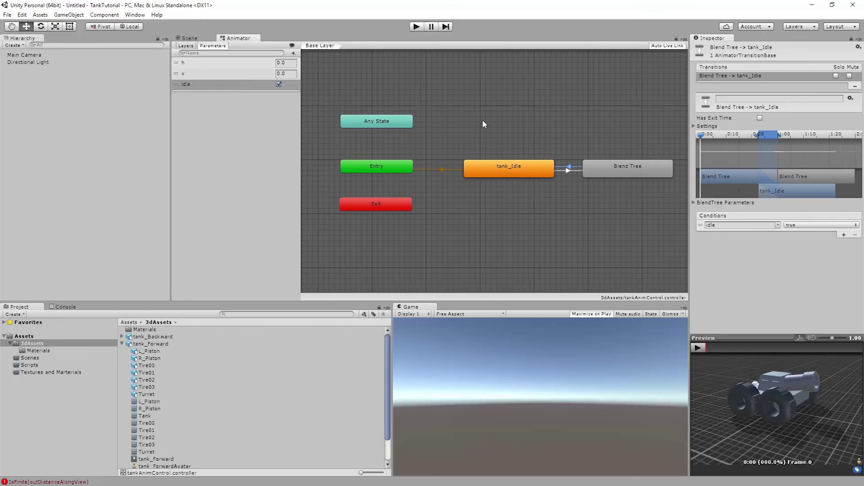
middle_click_drag(479, 136, 471, 127)
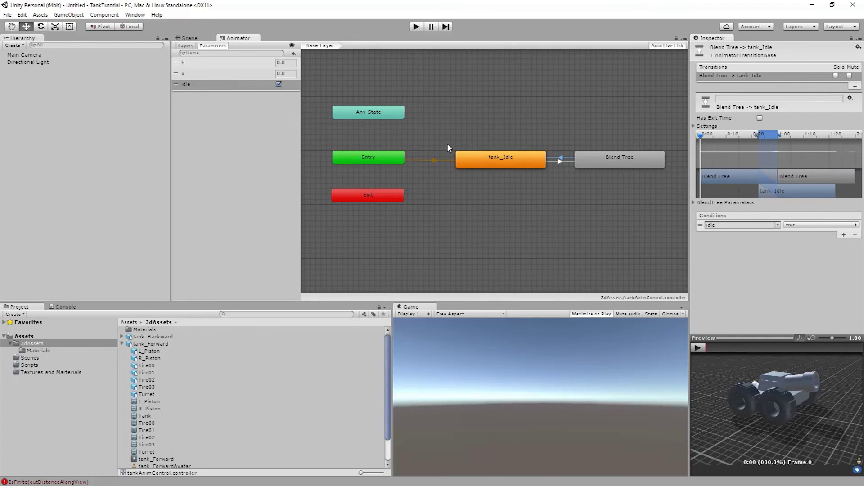
left_click(122, 345)
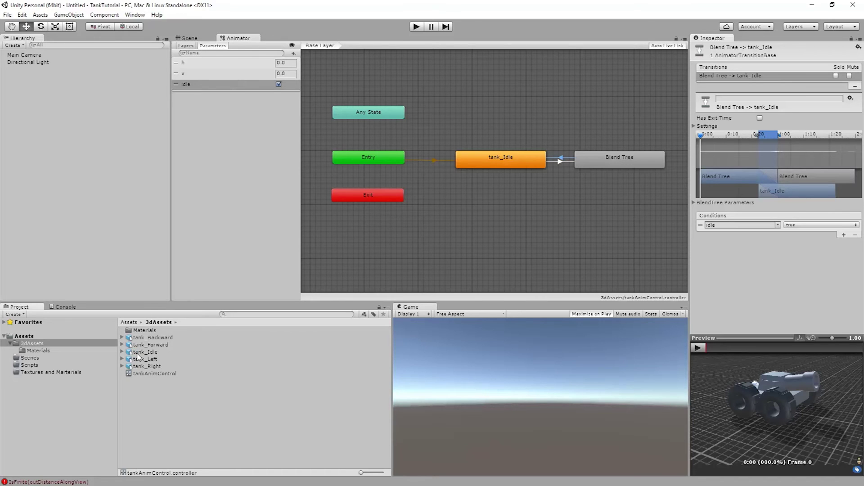
Drag tank_Idle into the Hierarchy and assign tankAnimControl to its Animator Controller field
left_click_drag(140, 353, 45, 98)
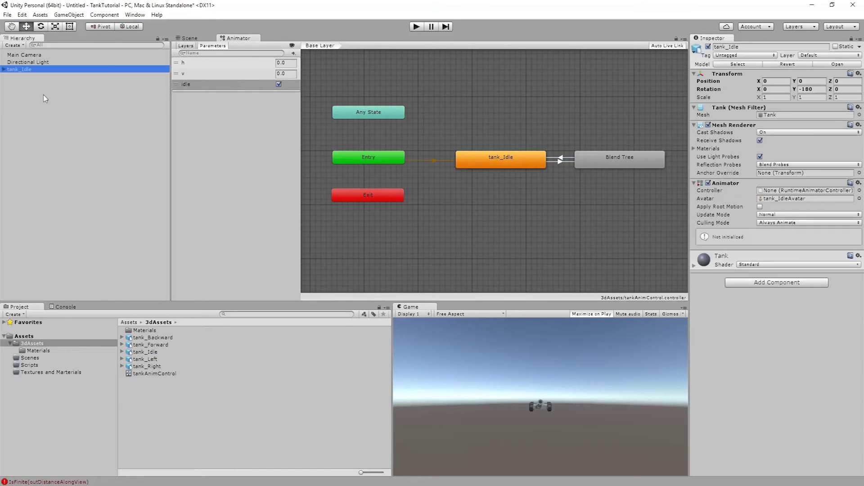
left_click(195, 40)
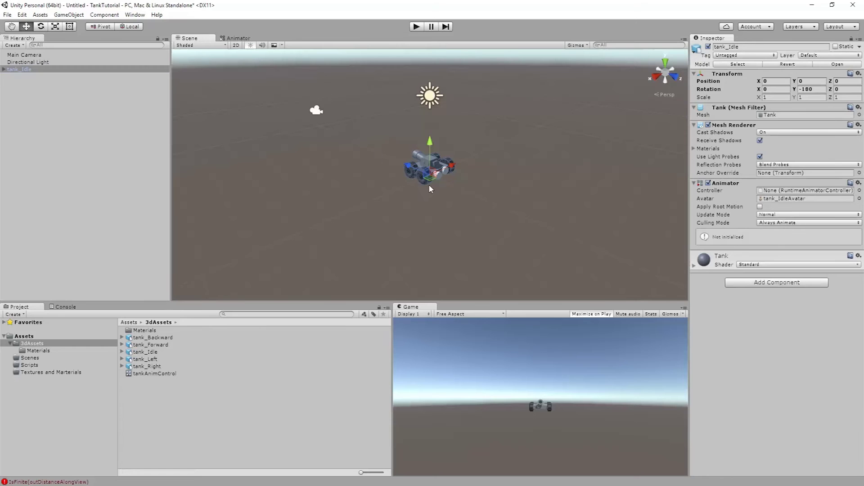
right_click_drag(452, 193, 490, 121, "alt")
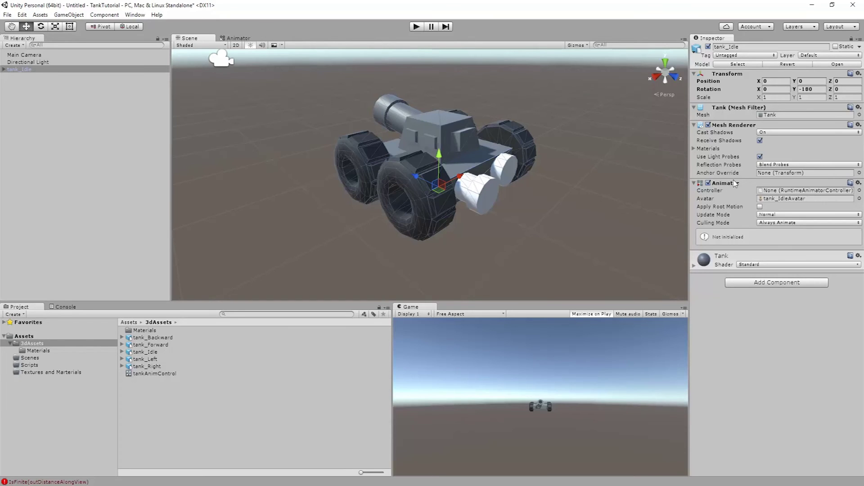
left_click_drag(128, 375, 778, 192)
left_click_drag(143, 375, 793, 193)
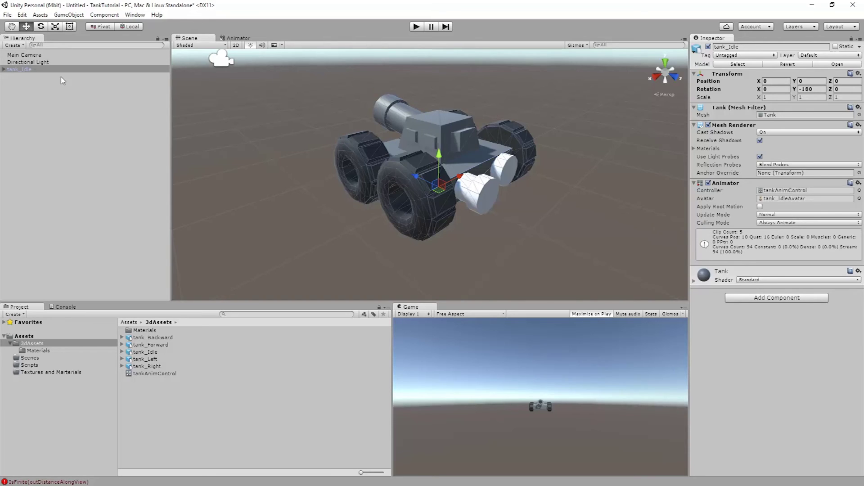
left_click(25, 72)
Rename tank_Idle to tank and set its Transform Rotation Y to 0
left_click(33, 70)
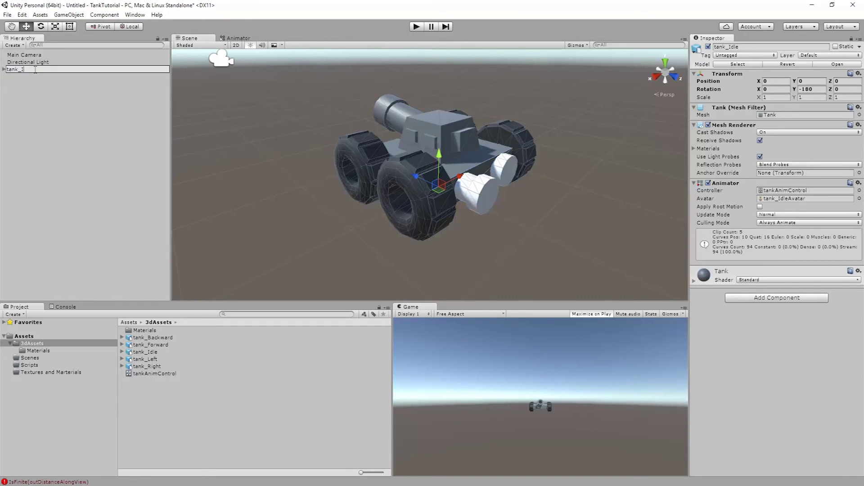
key("Return")
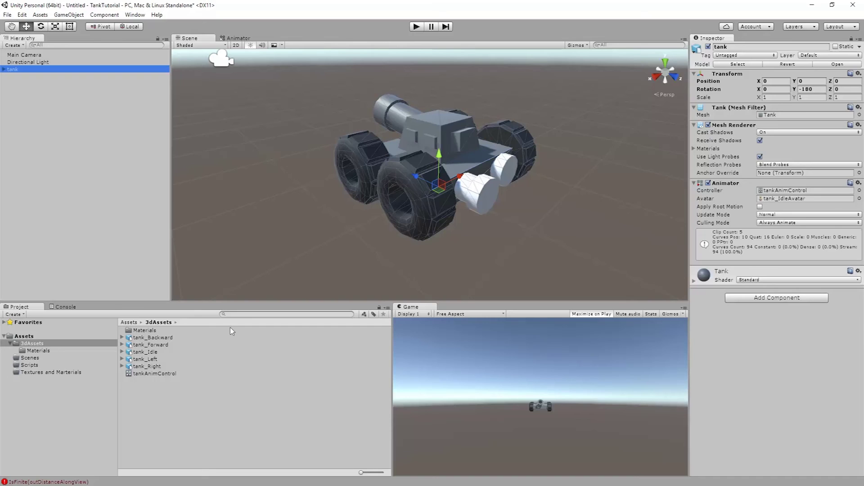
left_click(778, 83)
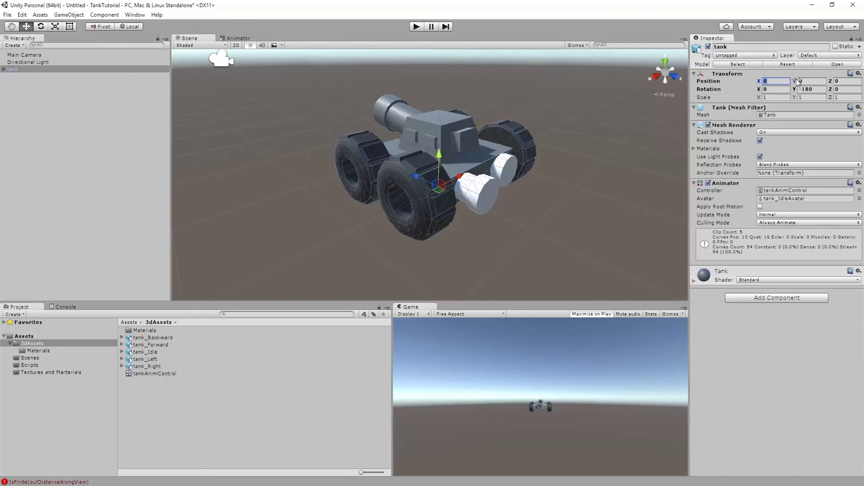
key("Tab")
key("Tab")
key("Tab")
key("Tab")
type("0")
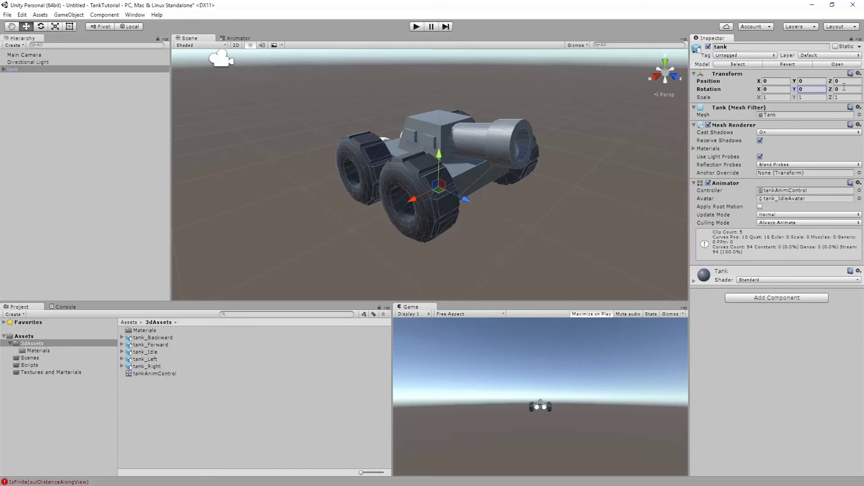
scroll(339, 126, "down", 10)
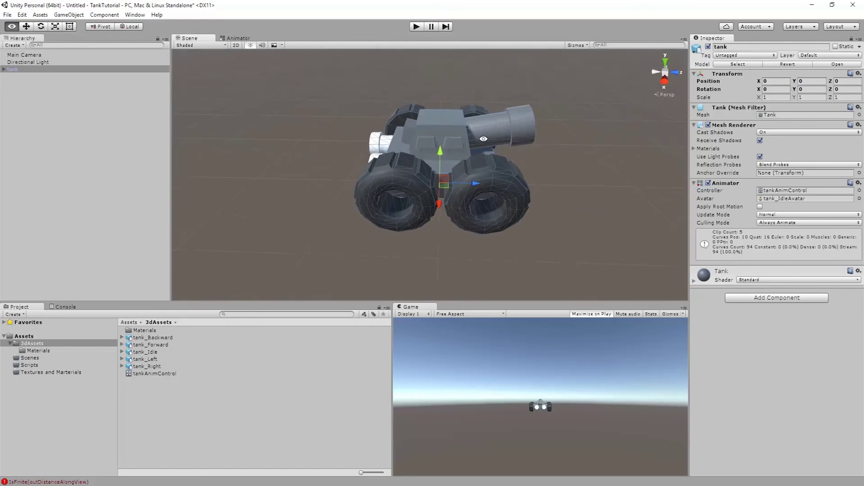
left_click_drag(432, 144, 283, 166, "alt")
left_click(250, 171)
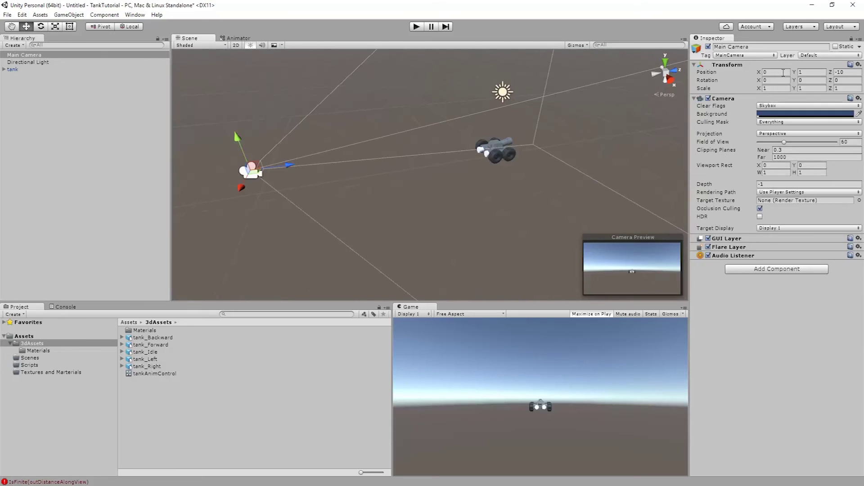
Zero the Main Camera's position values and raise it above the tank
left_click(814, 74)
type("0")
key("Tab")
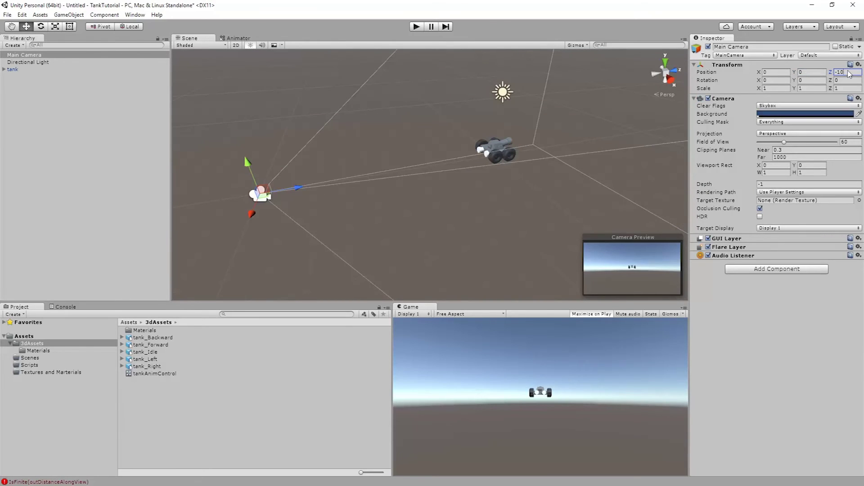
type("0")
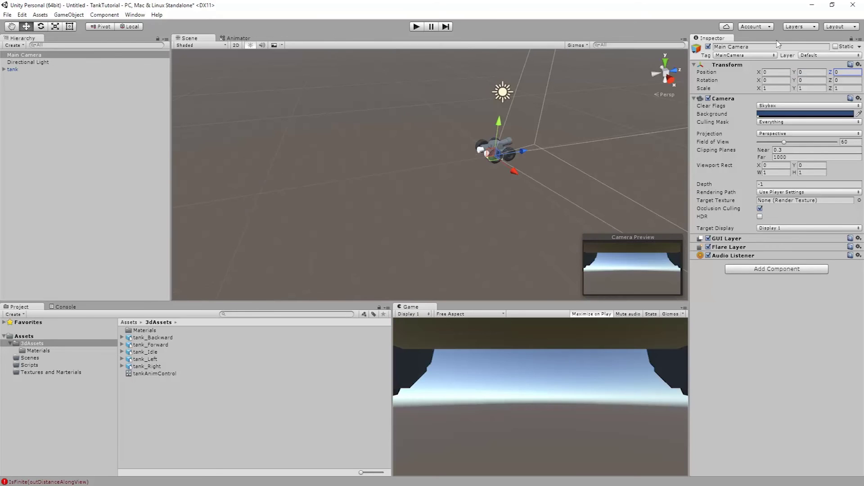
left_click_drag(499, 129, 516, 49)
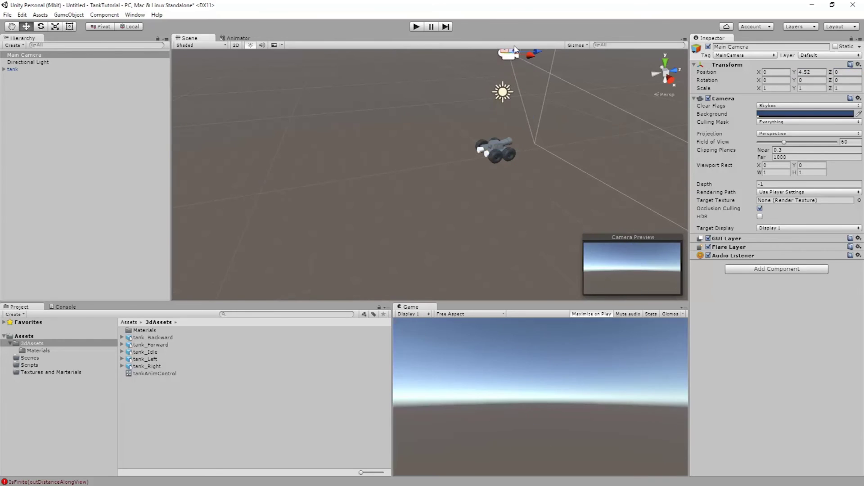
scroll(479, 111, "down", 3)
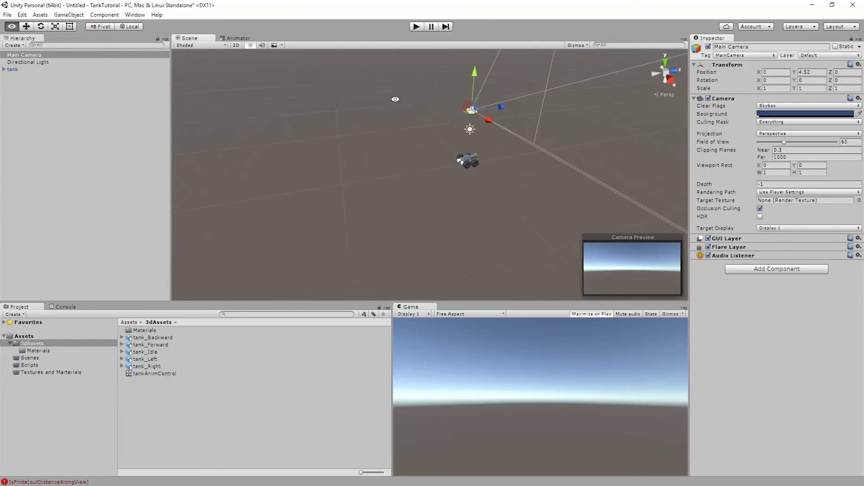
Rotate the Main Camera to face down with Rotation X set to 90
left_click(41, 26)
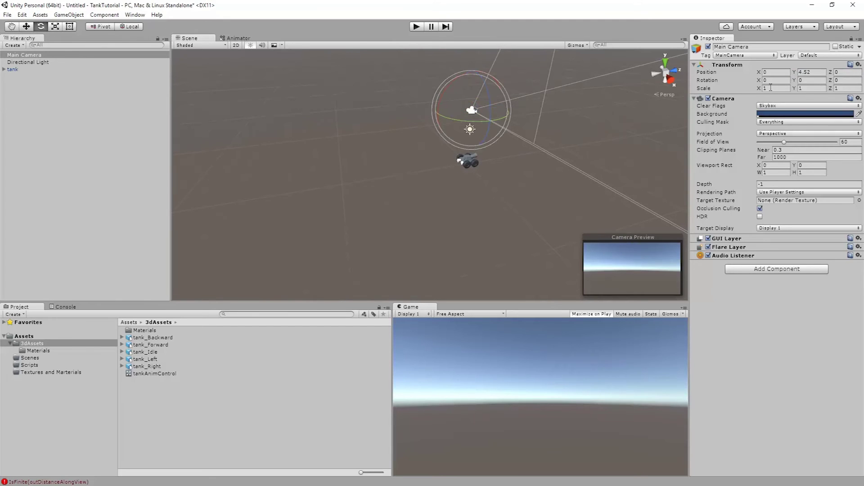
left_click_drag(759, 88, 240, 90)
left_click_drag(757, 124, 578, 151)
left_click_drag(171, 157, 1, 151)
type("1")
left_click_drag(759, 79, 666, 151)
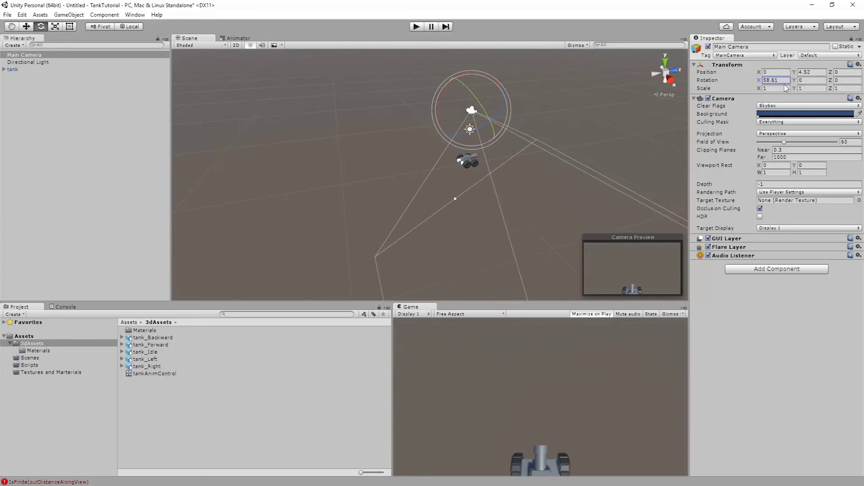
left_click(782, 81)
type("90")
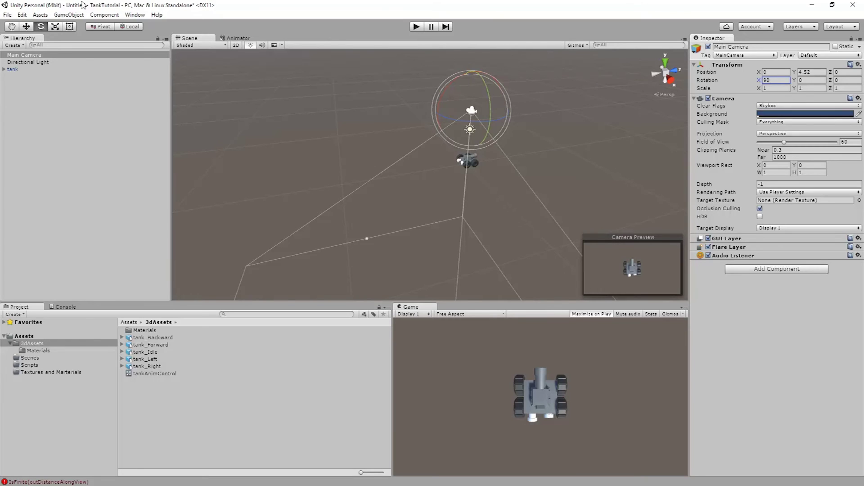
Set the camera's Position Y to 7 and Rotation X to 90, then select tank
left_click(27, 27)
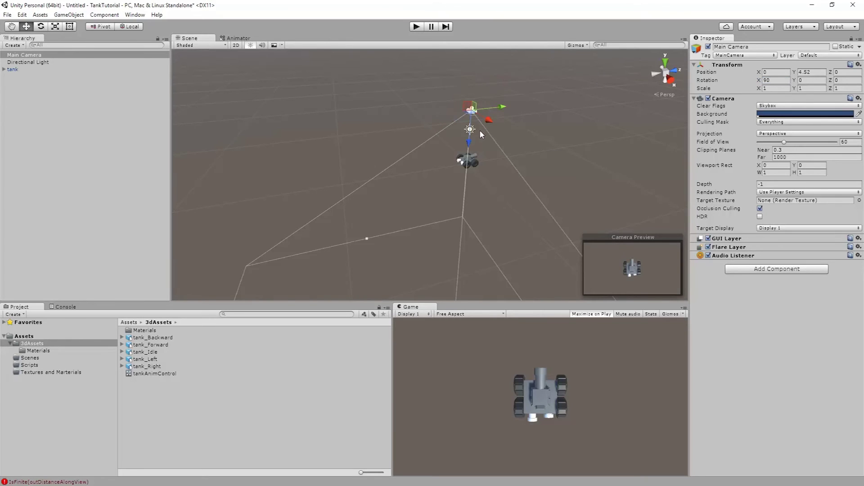
left_click_drag(469, 145, 466, 114)
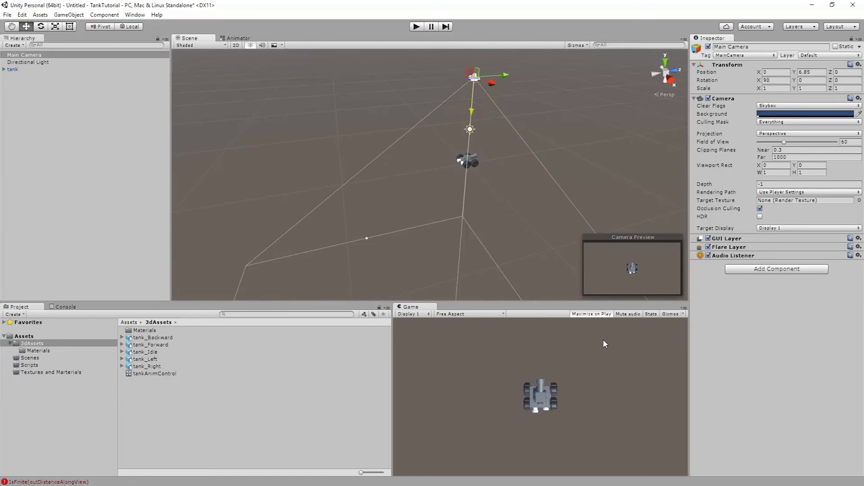
left_click(816, 73)
type("0")
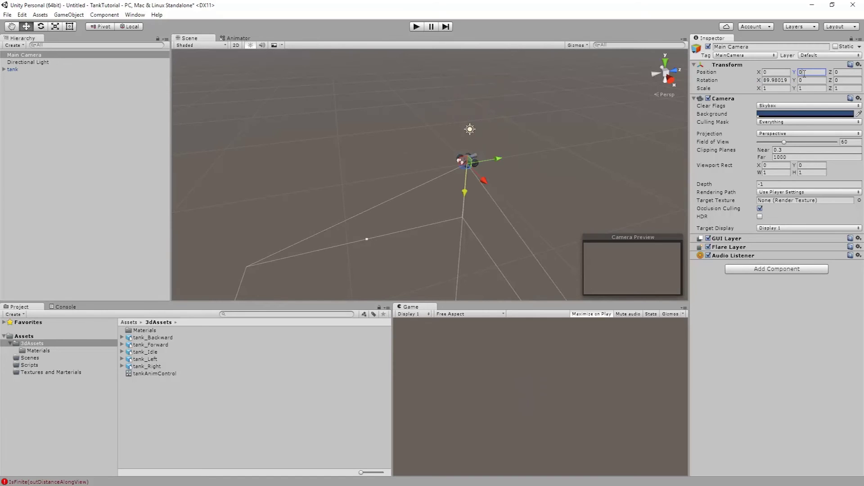
type("7")
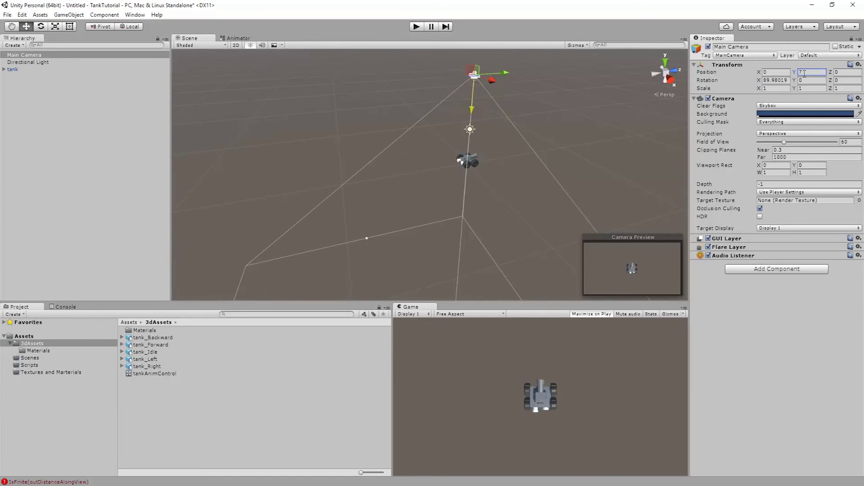
left_click(775, 81)
type("90")
left_click(15, 69)
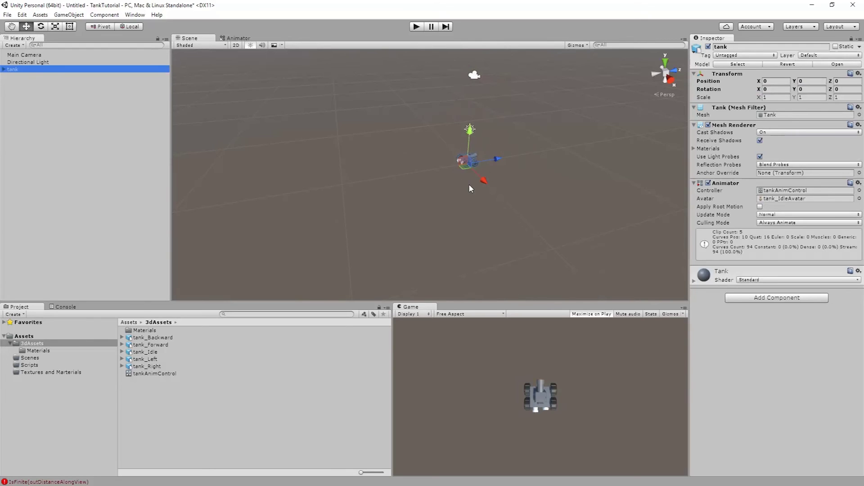
right_click(60, 108)
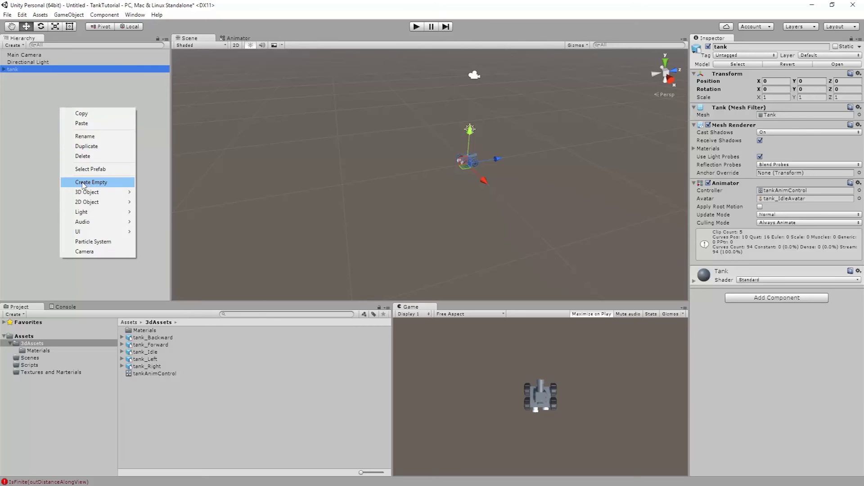
Create an empty GameObject and reset its Transform to the origin
left_click(17, 144)
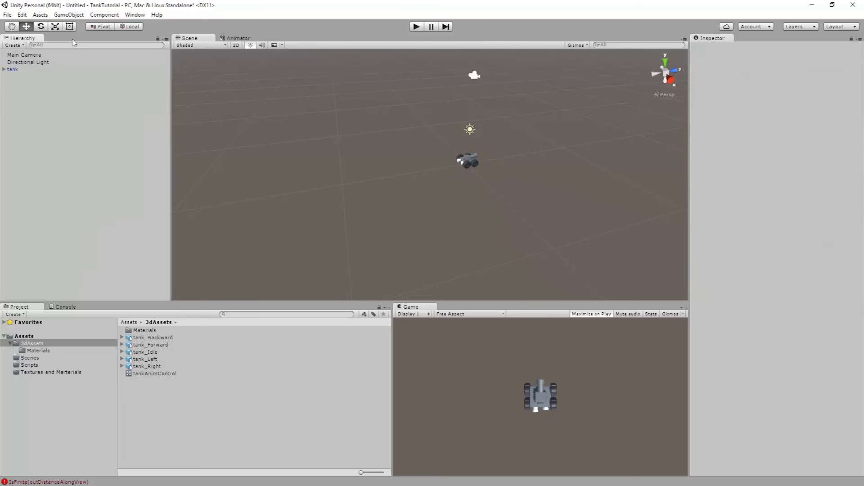
left_click(74, 15)
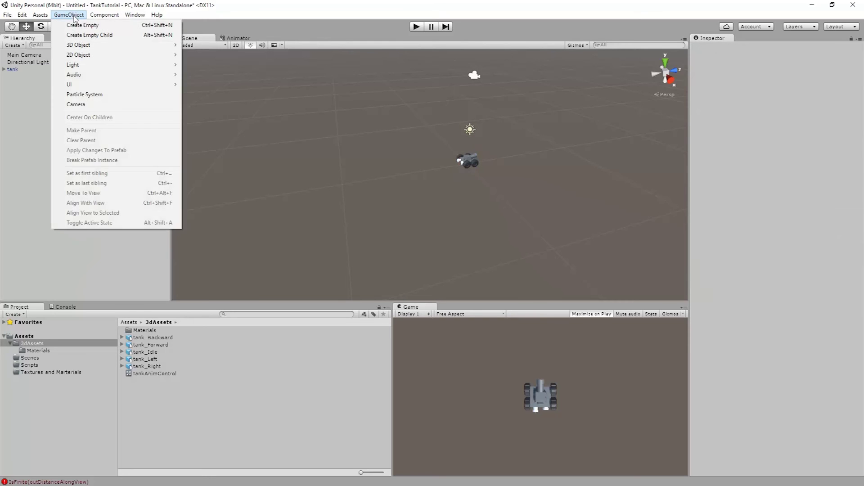
left_click(100, 27)
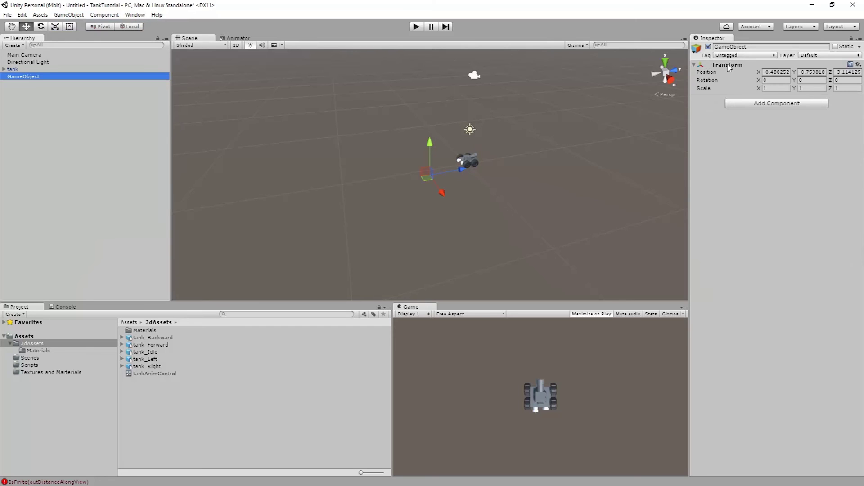
right_click(742, 72)
left_click(752, 73)
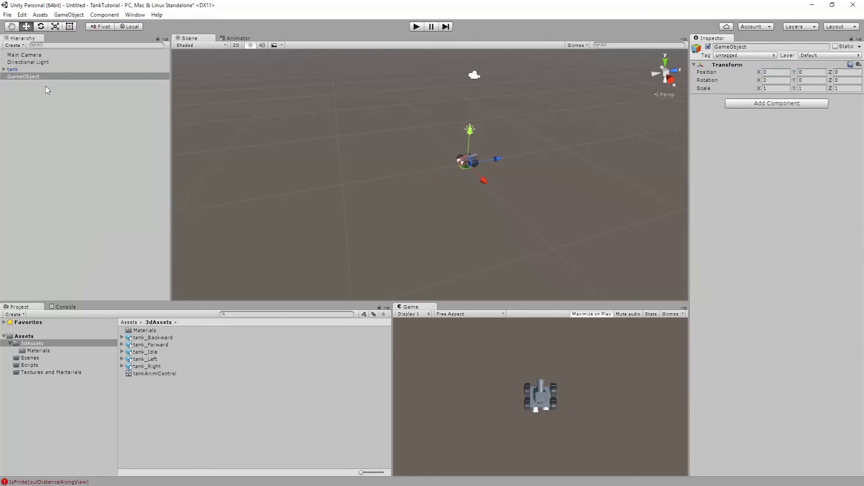
Rename the empty object tank_Parent, tag it Player, and nest tank under it
left_click(21, 79)
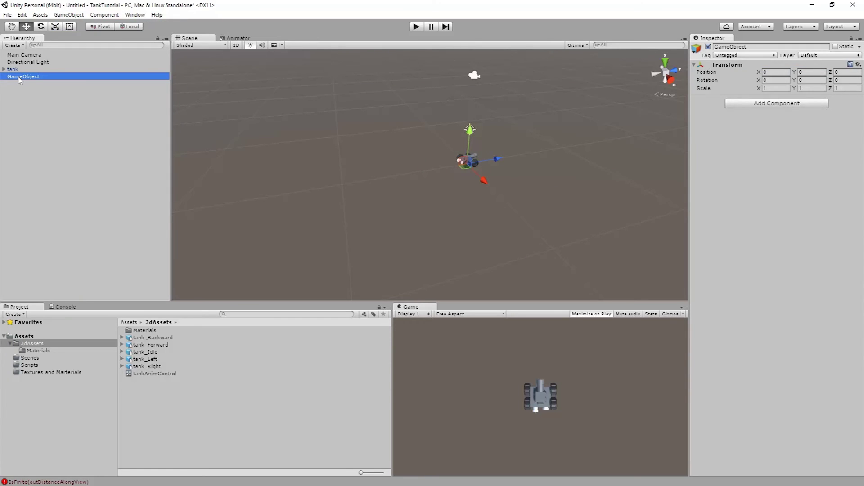
left_click(19, 78)
type("t")
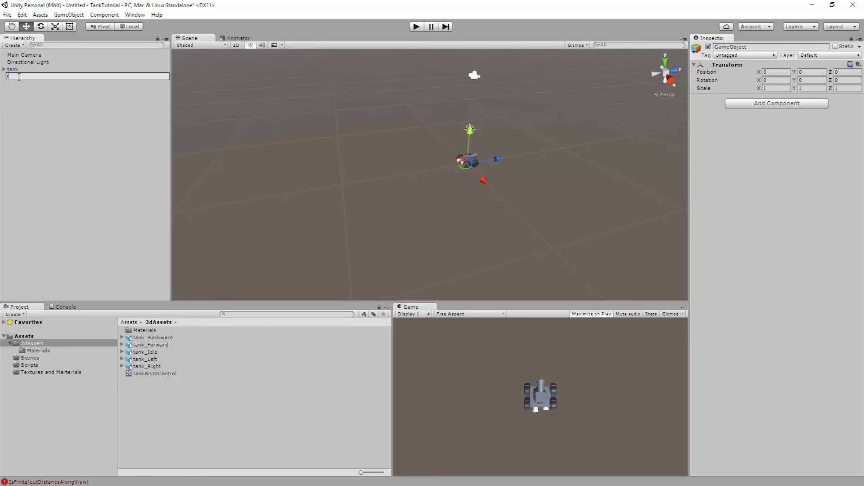
type("ank_Parent")
key("Return")
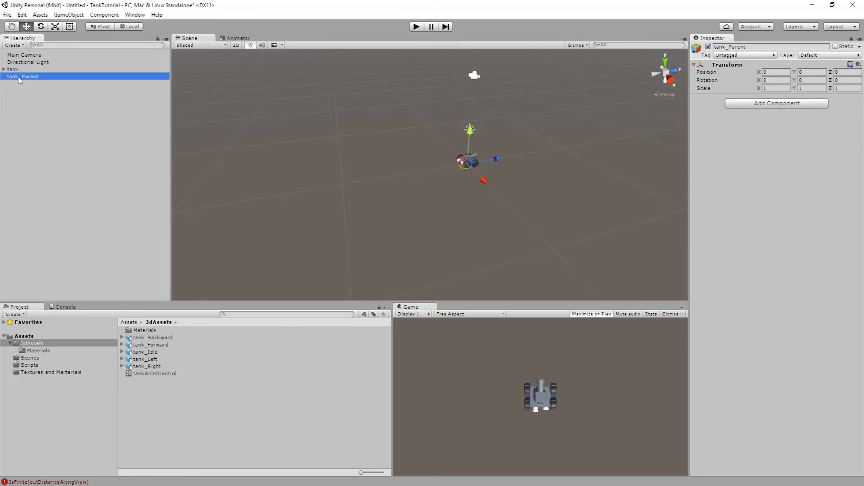
left_click(735, 56)
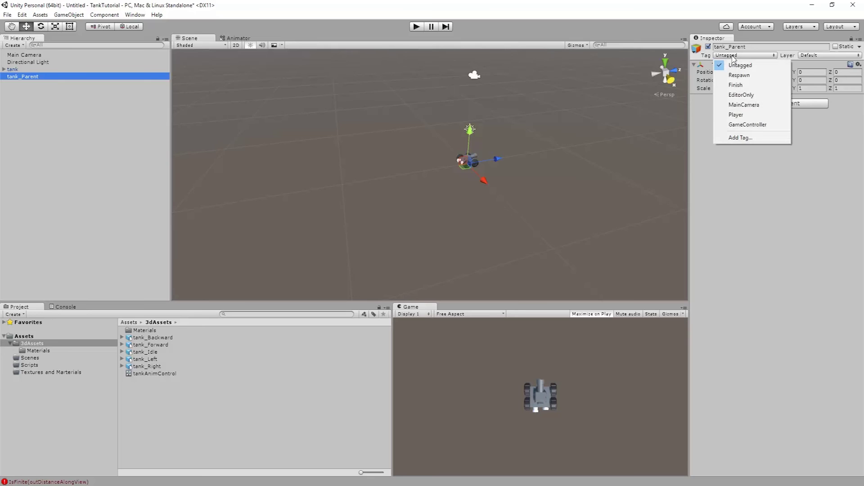
left_click(741, 115)
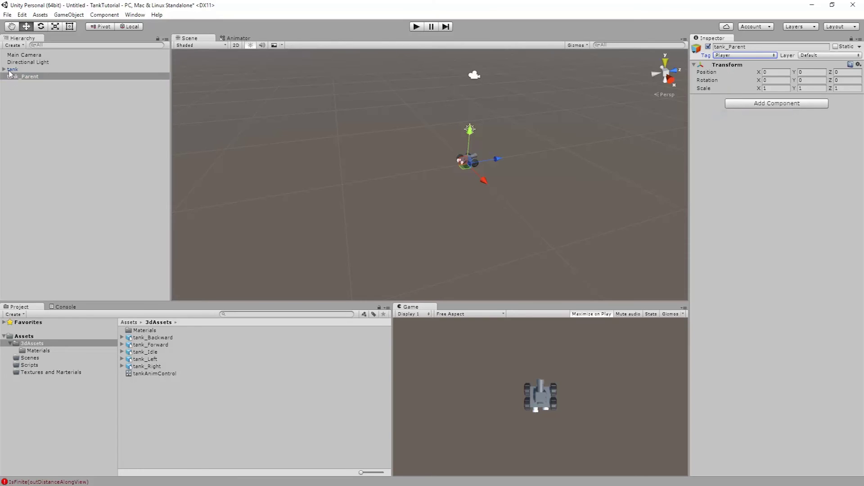
left_click_drag(12, 71, 21, 80)
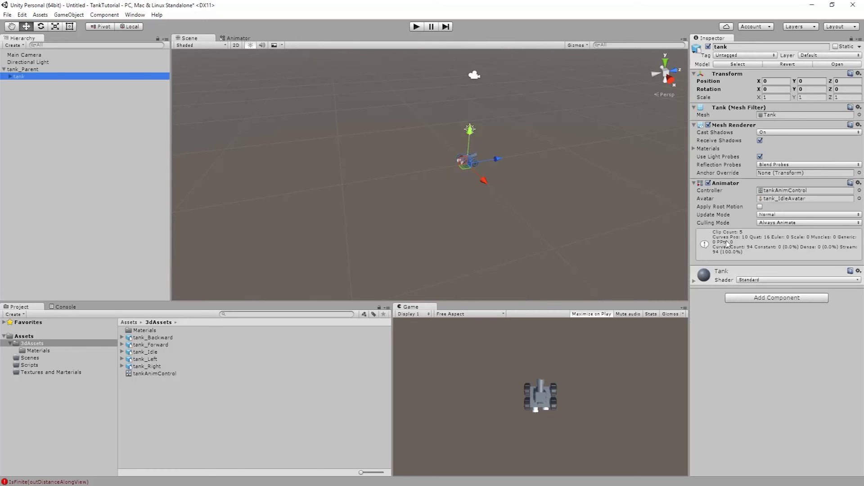
Run a brief play-test of the scene, stop it, and select tank_Parent
left_click(417, 27)
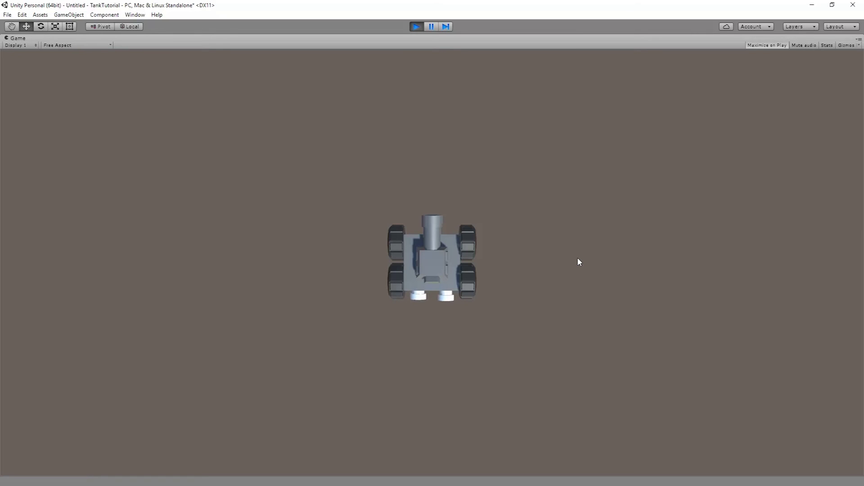
left_click(416, 27)
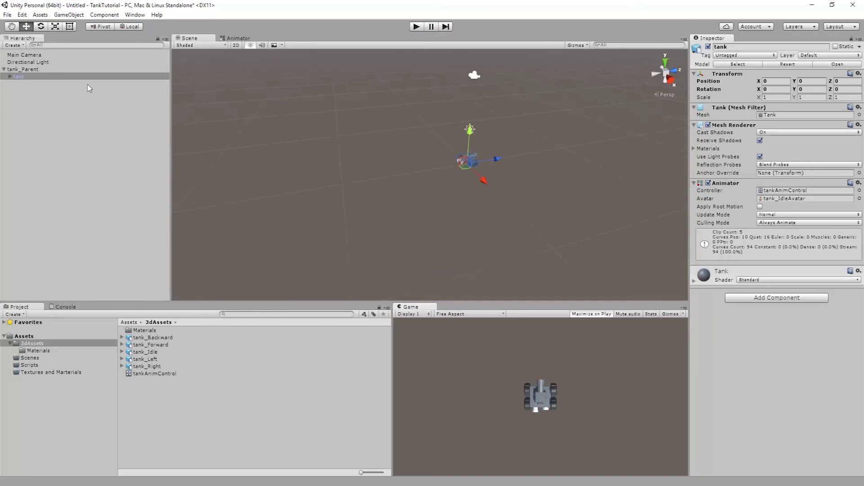
left_click(36, 70)
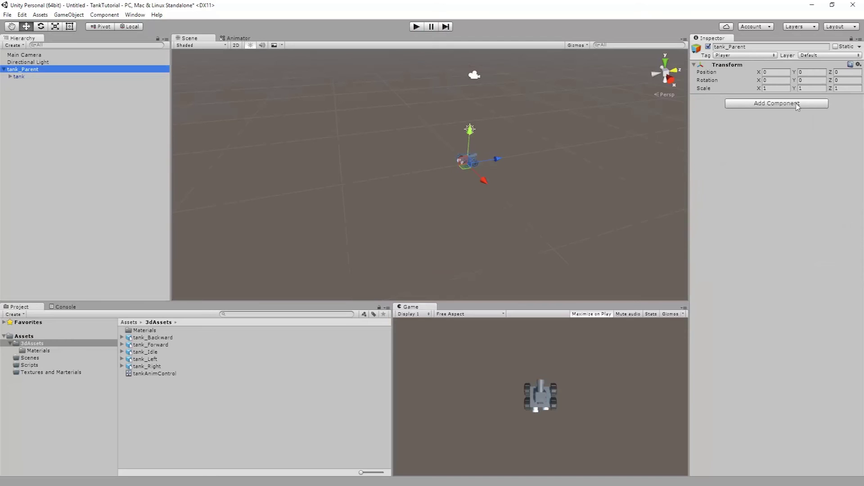
Add a Physics > Box Collider to tank_Parent and frame the tank from above
left_click(781, 104)
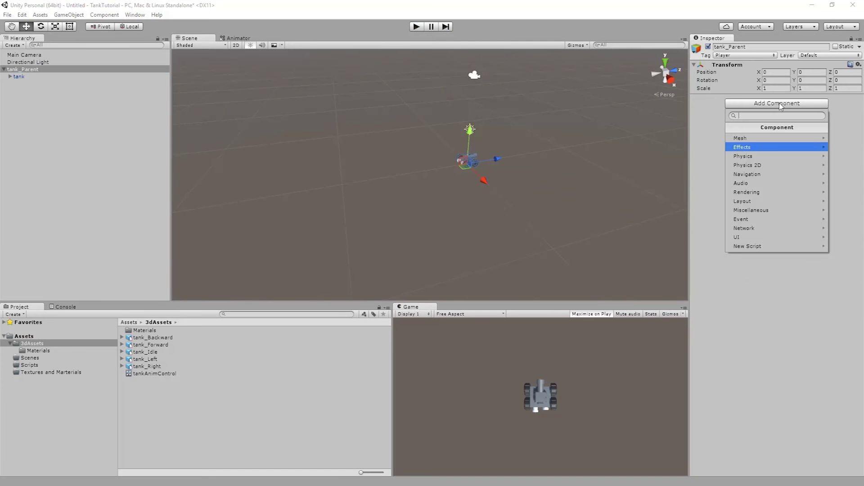
left_click(744, 156)
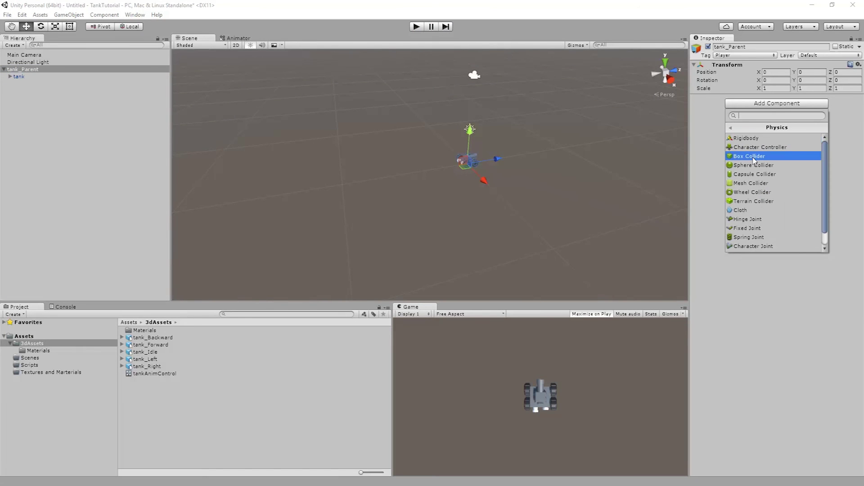
left_click(755, 158)
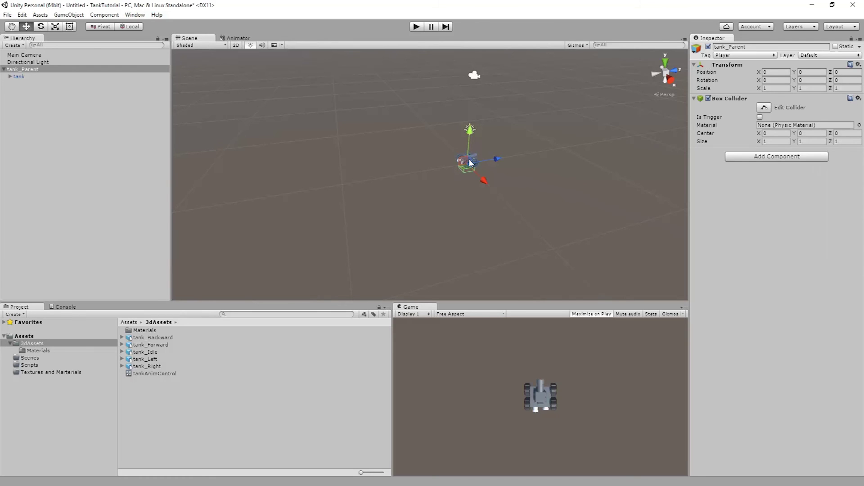
key("f")
left_click_drag(468, 159, 464, 185, "alt")
scroll(464, 184, "down", 3)
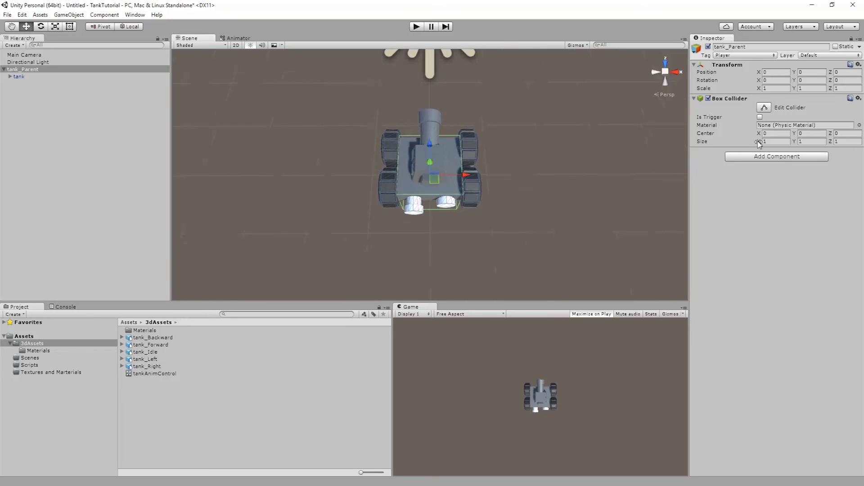
Set the box collider's X and Z size to 1.25
left_click_drag(758, 143, 765, 145)
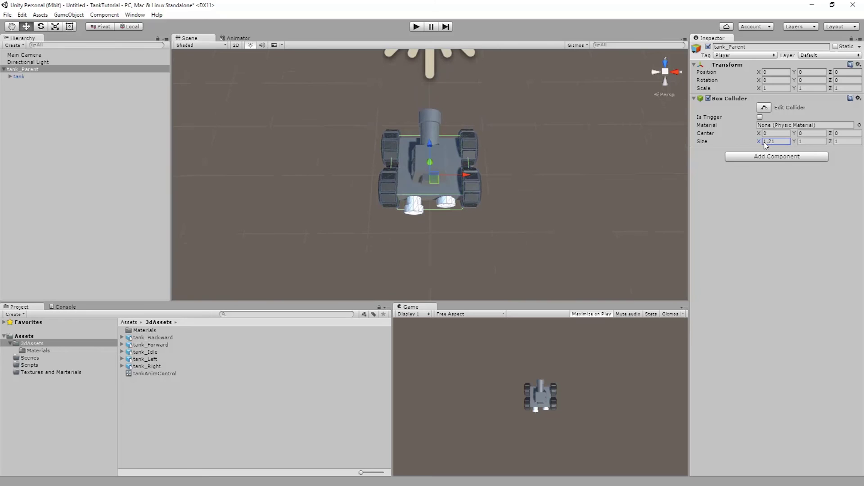
left_click_drag(482, 145, 468, 169, "alt")
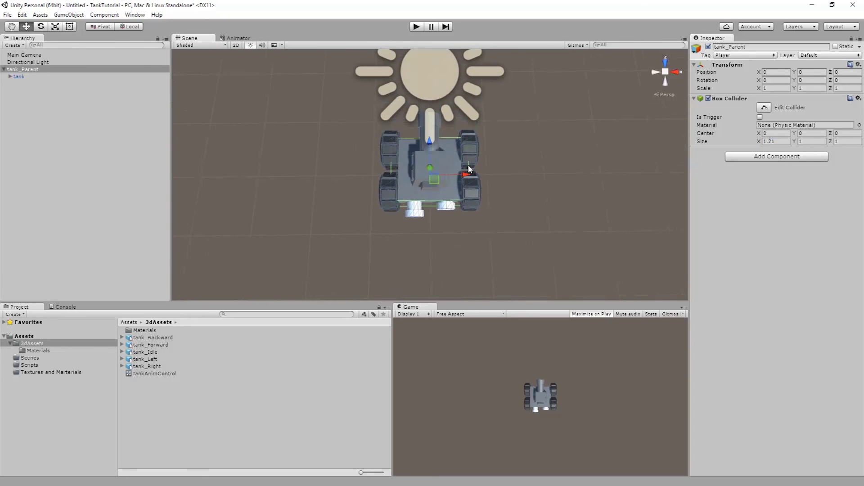
left_click(777, 143)
type("1.25")
left_click(845, 142)
type("1.25")
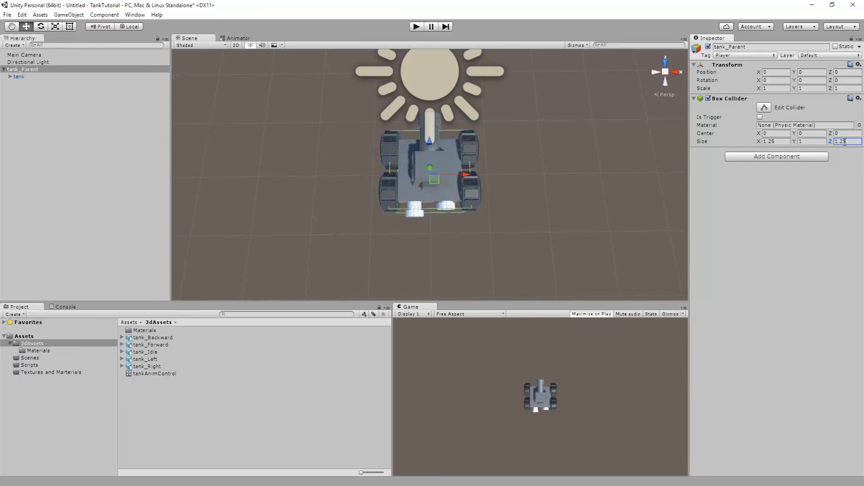
left_click_drag(417, 181, 453, 179, "alt")
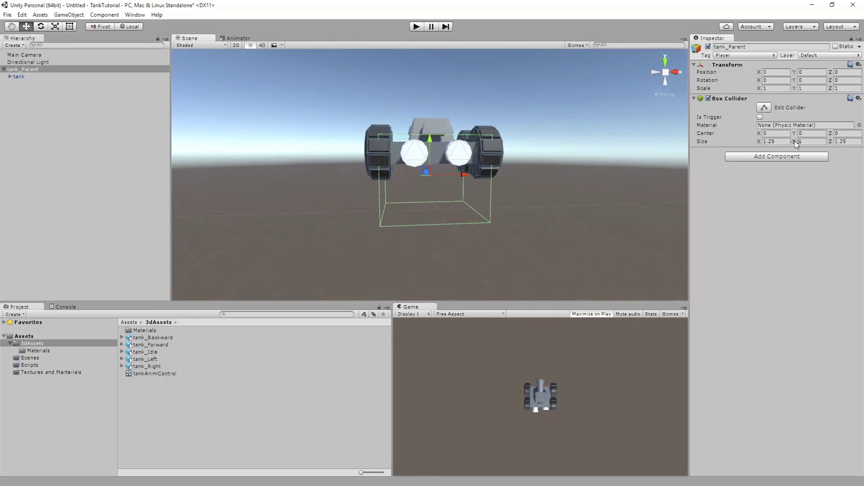
Set the collider's Y size to 0.5 and Center Y to 0.25, orbiting to check the fit
left_click_drag(796, 144, 816, 141)
type("0.5")
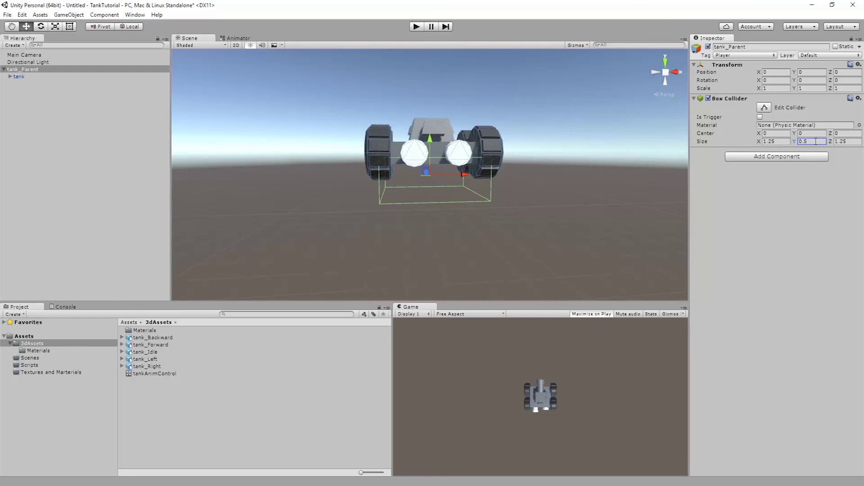
left_click(816, 133)
type(".25")
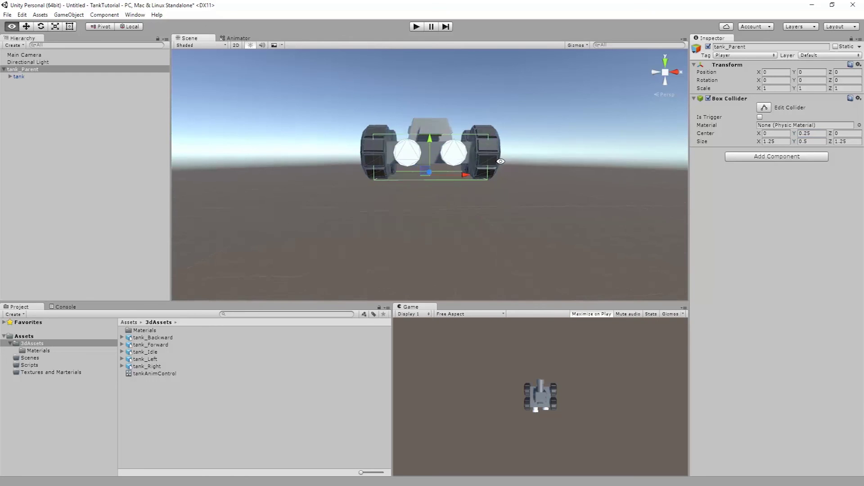
left_click_drag(534, 157, 376, 163, "alt")
left_click_drag(439, 170, 598, 176, "alt")
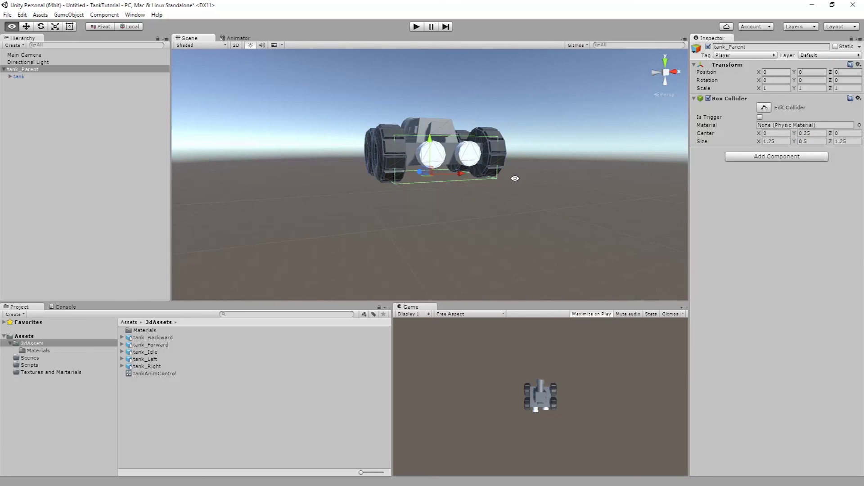
left_click(807, 142)
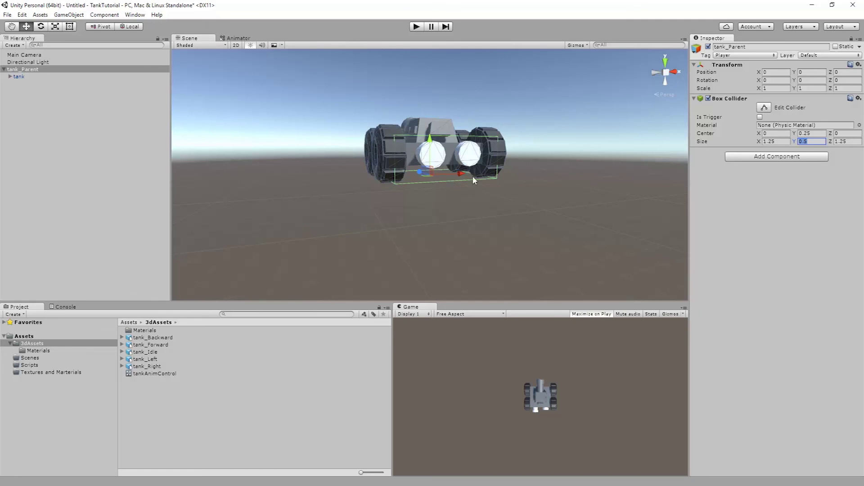
left_click_drag(473, 180, 521, 204, "alt")
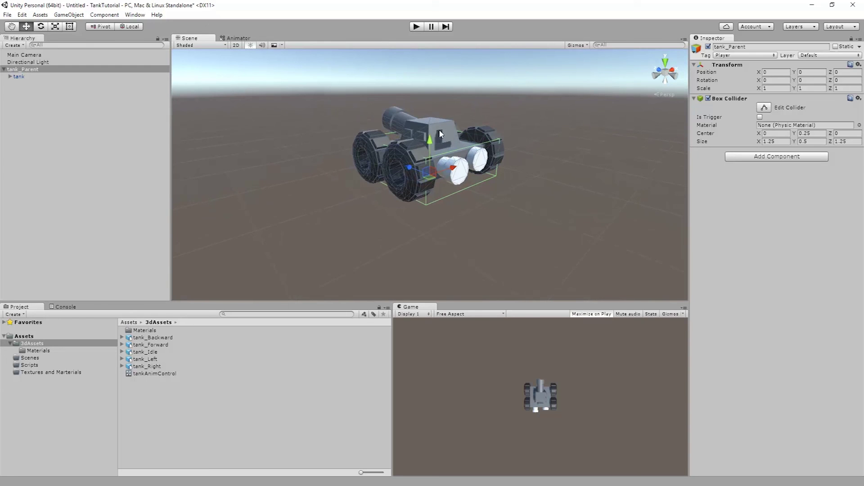
left_click_drag(443, 164, 730, 171, "alt")
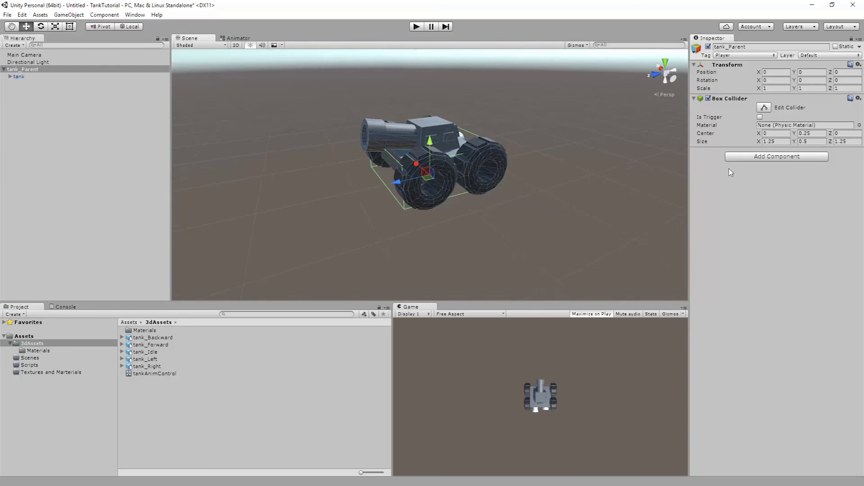
Add a Rigidbody to tank_Parent and expand its Constraints
left_click(756, 158)
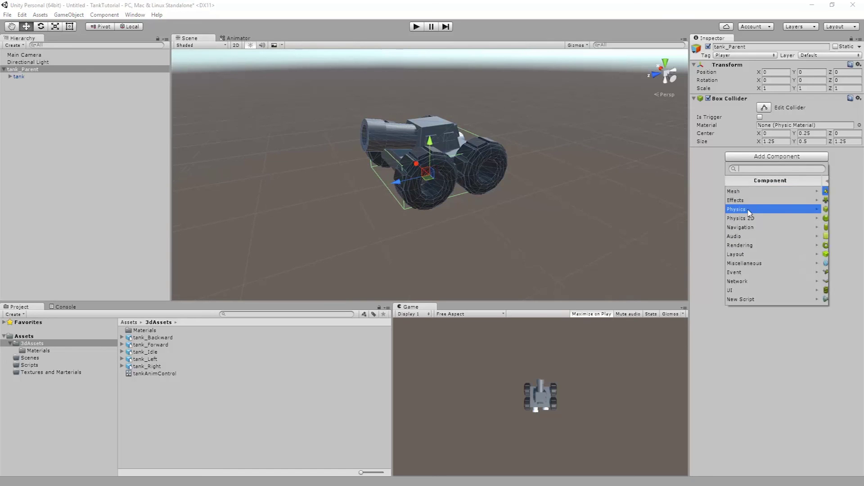
left_click(750, 210)
left_click(741, 193)
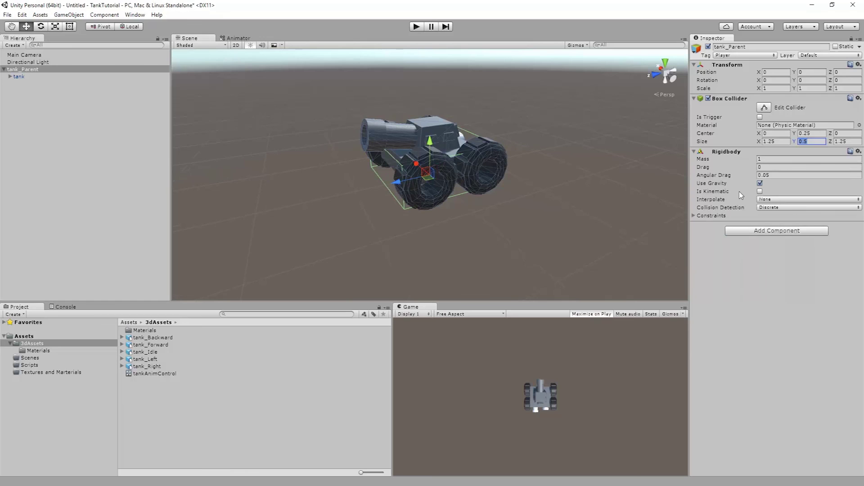
left_click(694, 216)
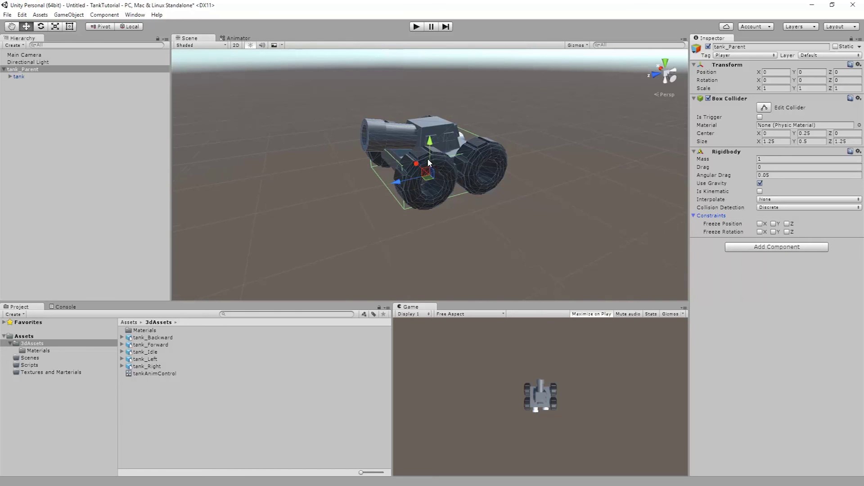
Tilt the tank with the Rotate tool to show unwanted rotation, then undo it
left_click_drag(430, 156, 518, 149, "alt")
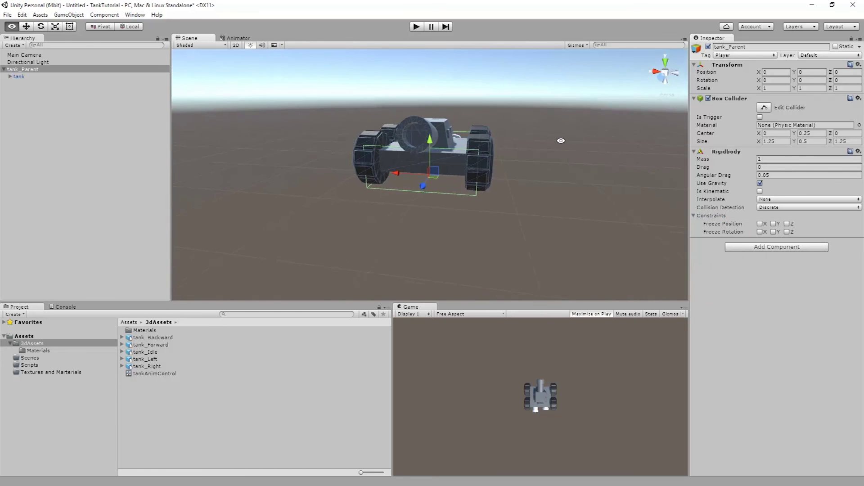
left_click(40, 26)
left_click_drag(460, 155, 460, 185)
key("ctrl+z")
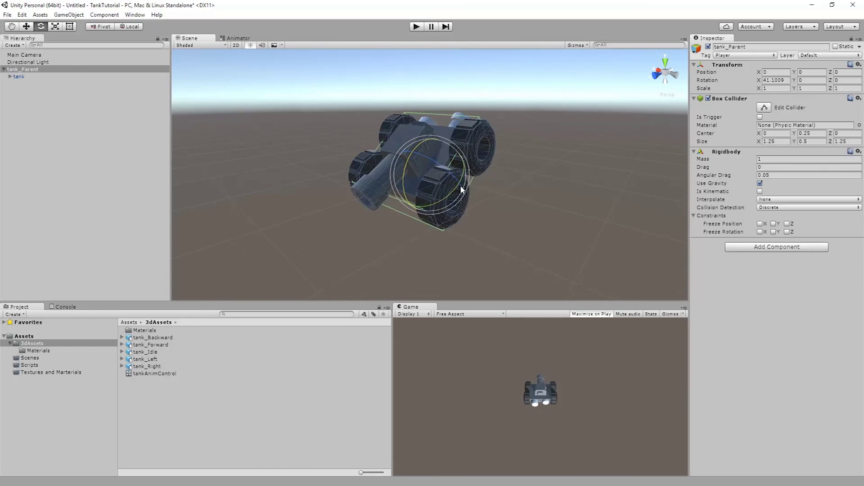
key("ctrl+z")
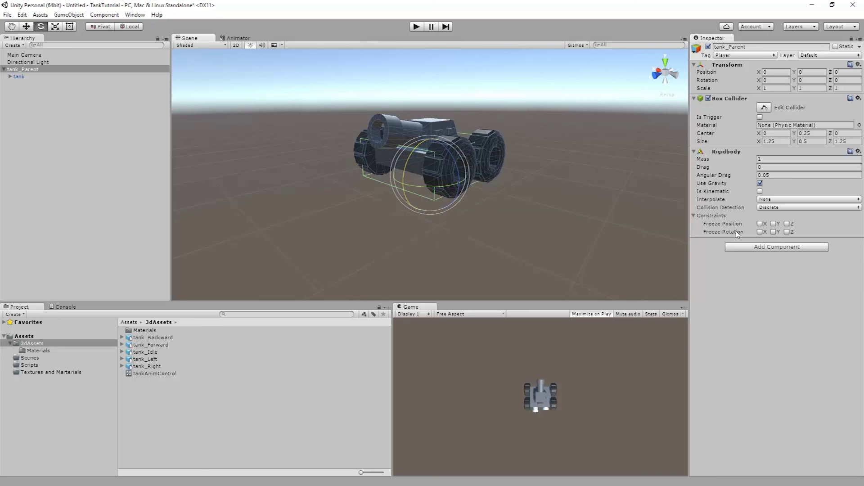
Freeze the Rigidbody's rotation on X and Z, then view the tank from above
left_click(695, 217)
left_click(694, 216)
left_click(760, 232)
left_click(787, 231)
left_click_drag(466, 112, 475, 184, "alt")
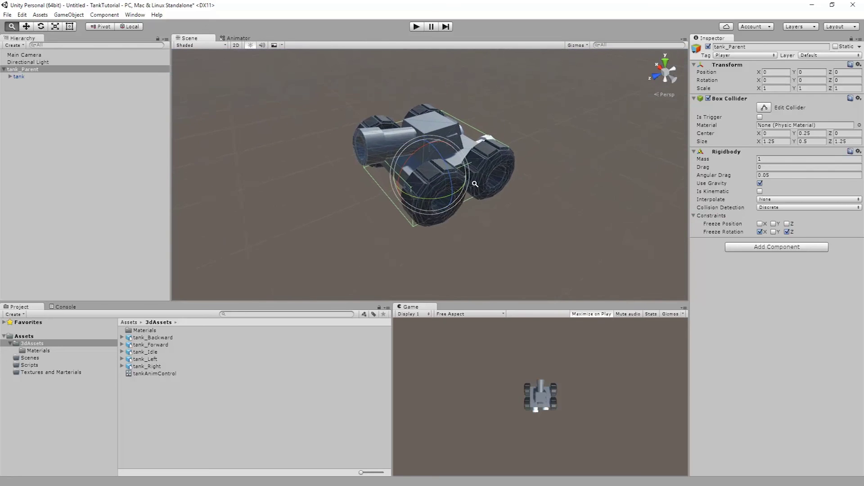
right_click_drag(475, 183, 575, 235, "alt")
scroll(575, 235, "up", 2)
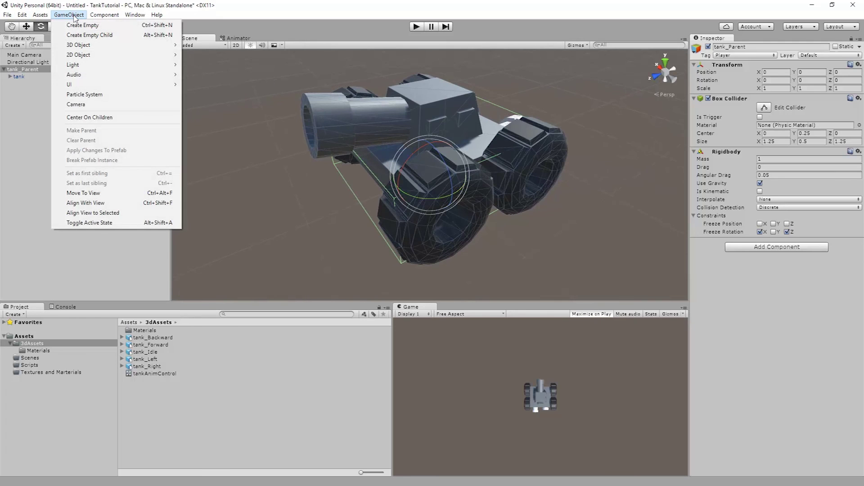
Create a 3D Plane and scale it to 50, 50, 5
mouse_move(75, 48)
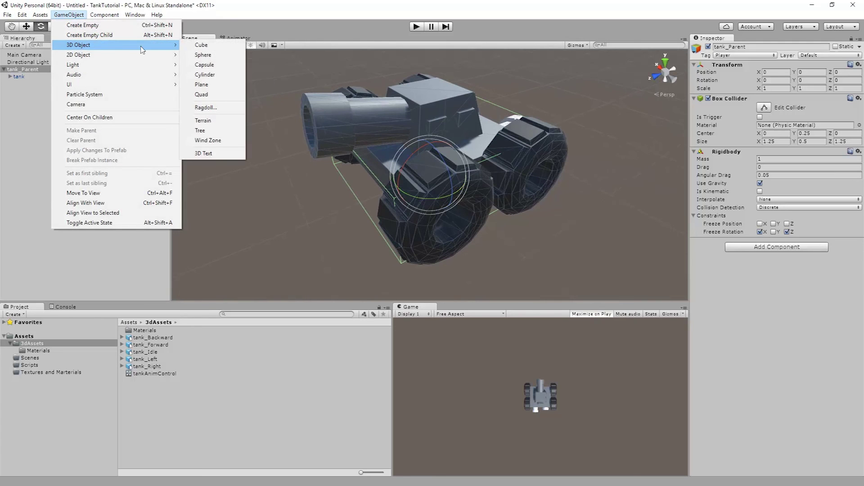
left_click(202, 84)
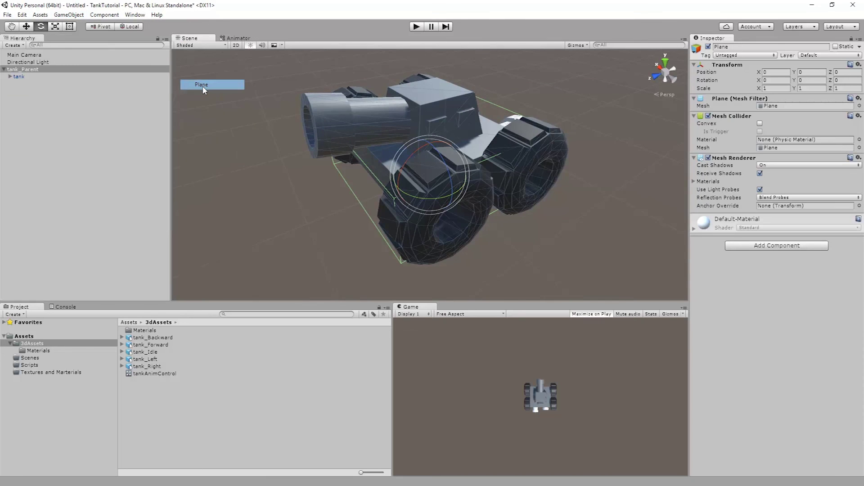
left_click(770, 88)
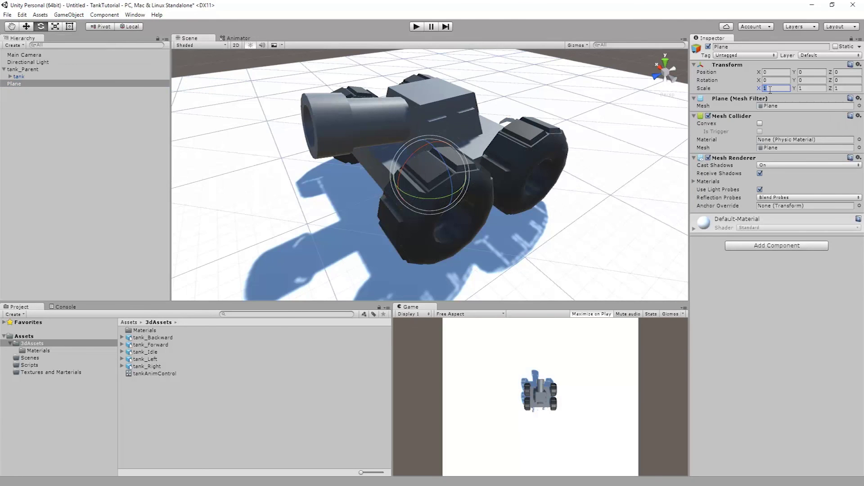
type("50")
key("Tab")
type("50")
key("Tab")
type("5")
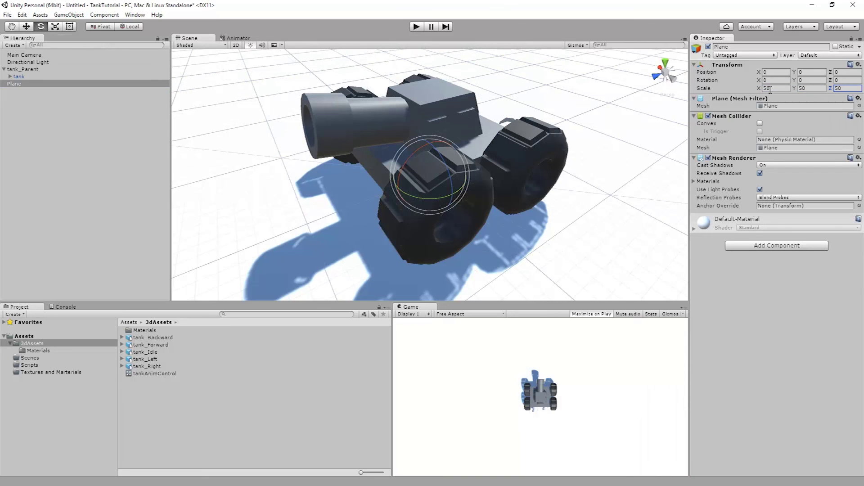
scroll(557, 108, "down", 10, "alt")
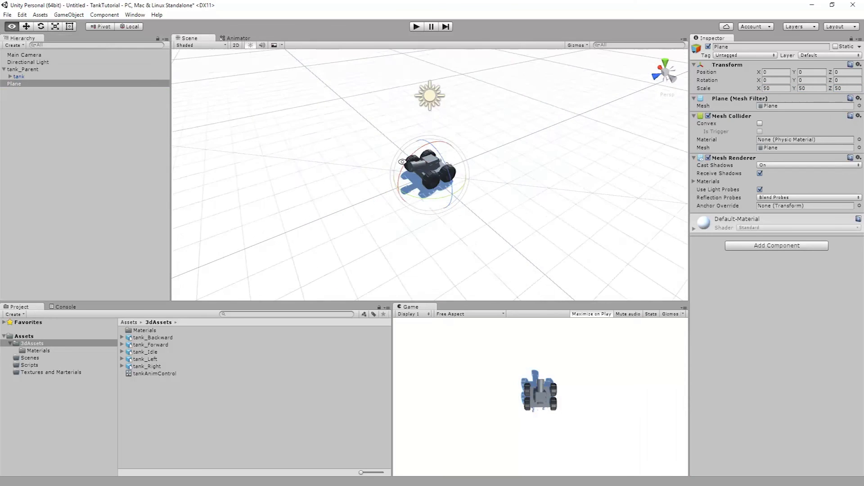
left_click_drag(535, 158, 496, 143, "alt")
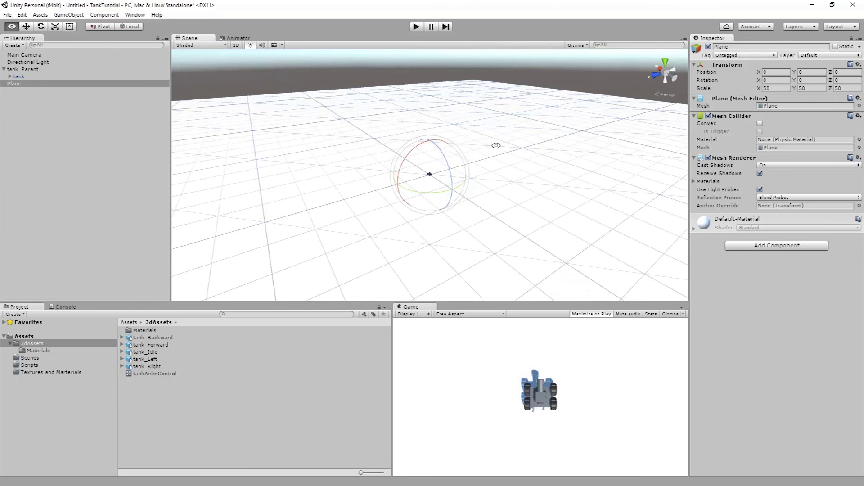
Correct the plane's scale to 10 on X, Y and Z
left_click(774, 89)
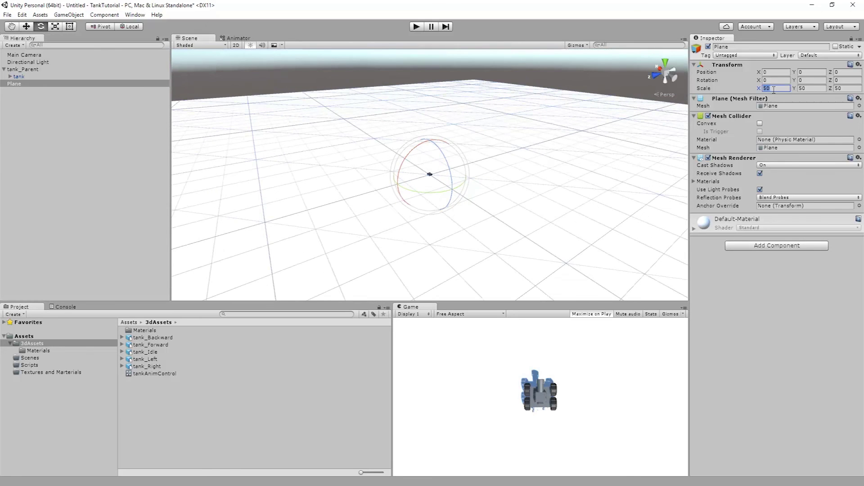
type("10")
key("Tab")
type("10")
key("Tab")
type("10")
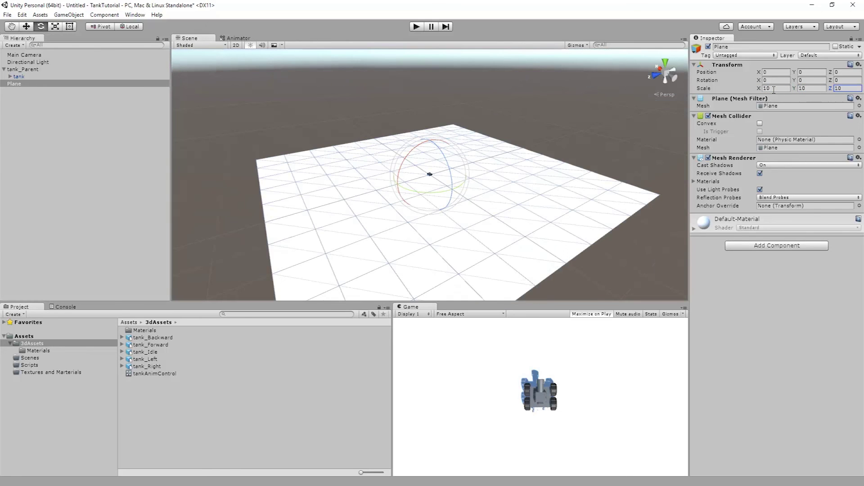
right_click_drag(446, 184, 488, 179, "alt")
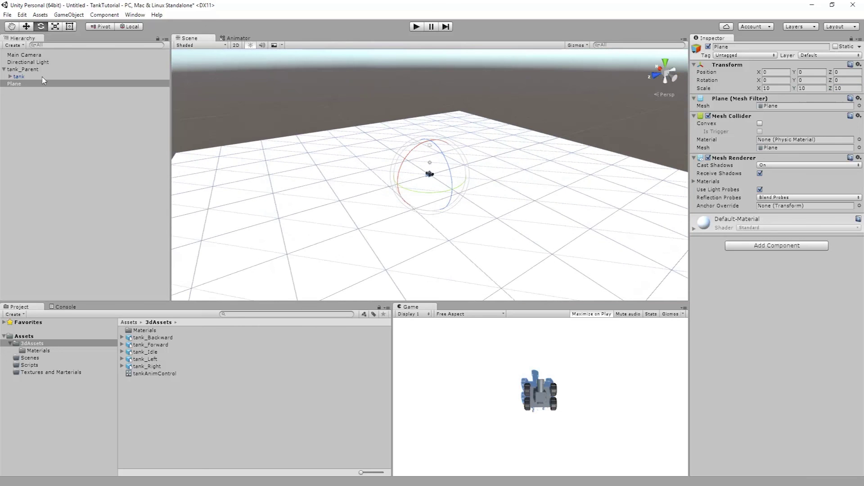
Rename the Plane to Ground and reselect tank_Parent
left_click(14, 84)
left_click(14, 85)
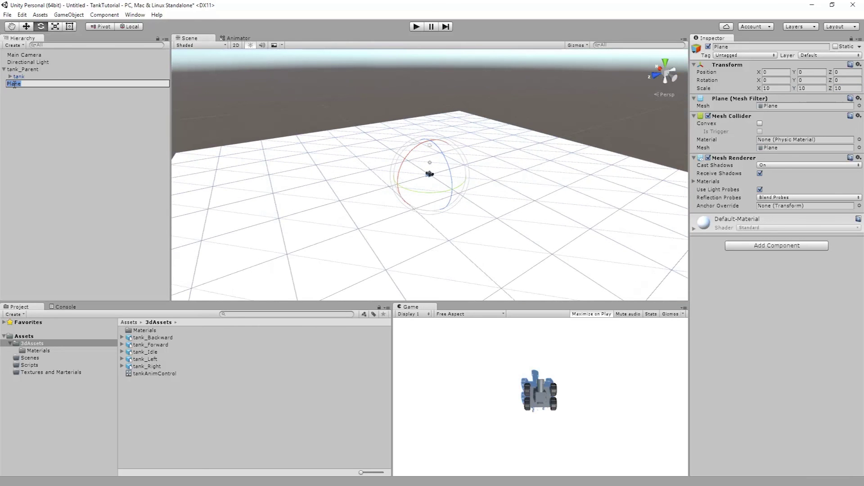
type("Ground")
key("Return")
left_click(19, 71)
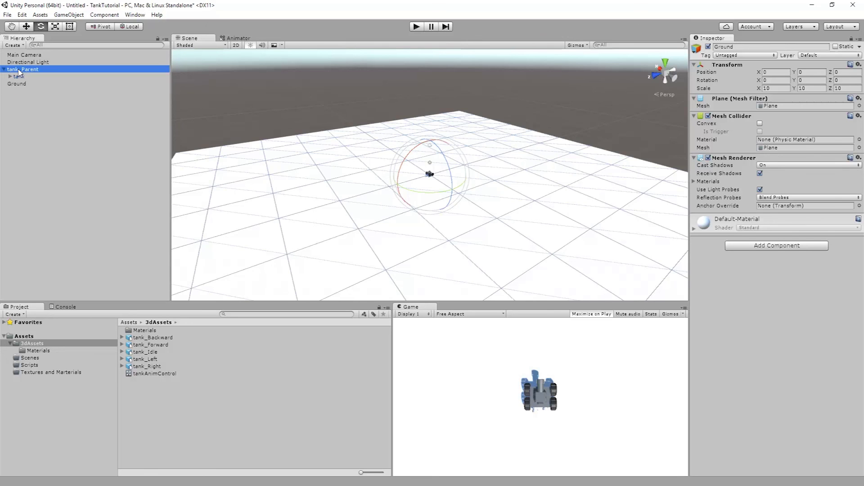
Raise tank_Parent above the ground with the Move tool and play-test its fall
key("f")
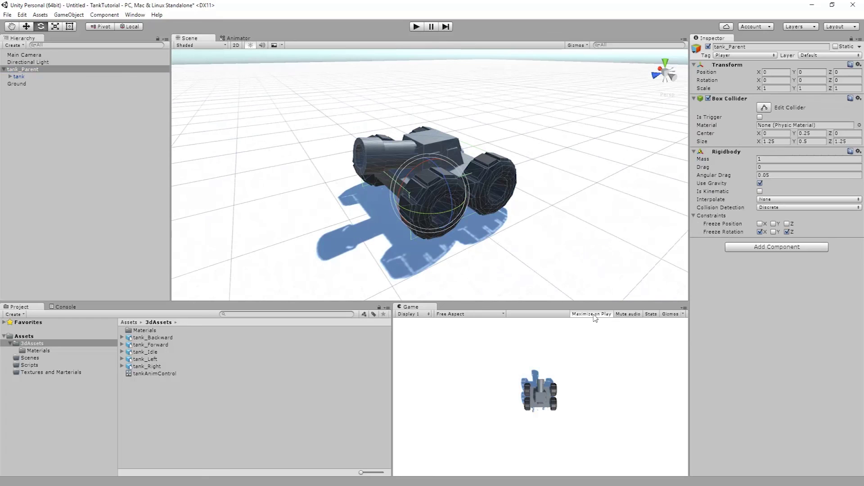
left_click(26, 26)
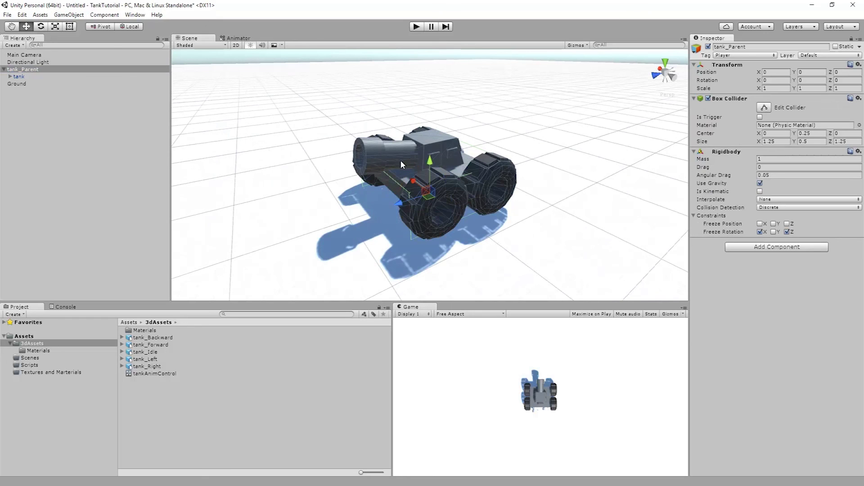
left_click_drag(431, 167, 431, 131)
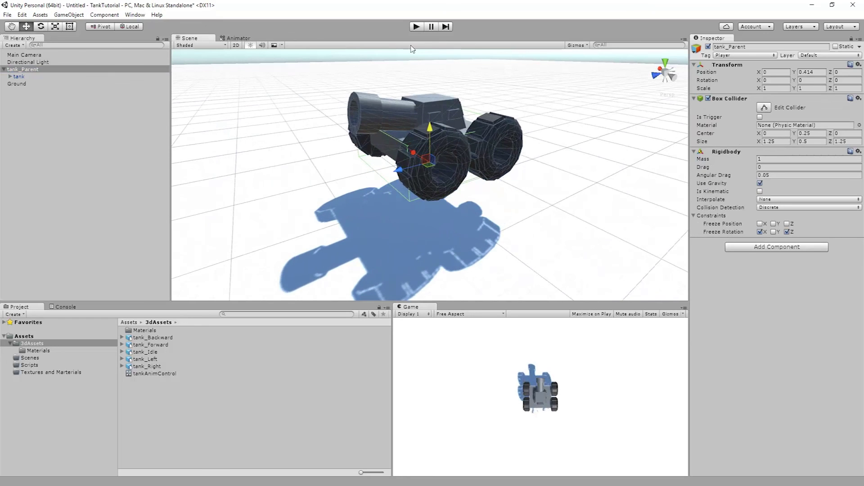
left_click(415, 28)
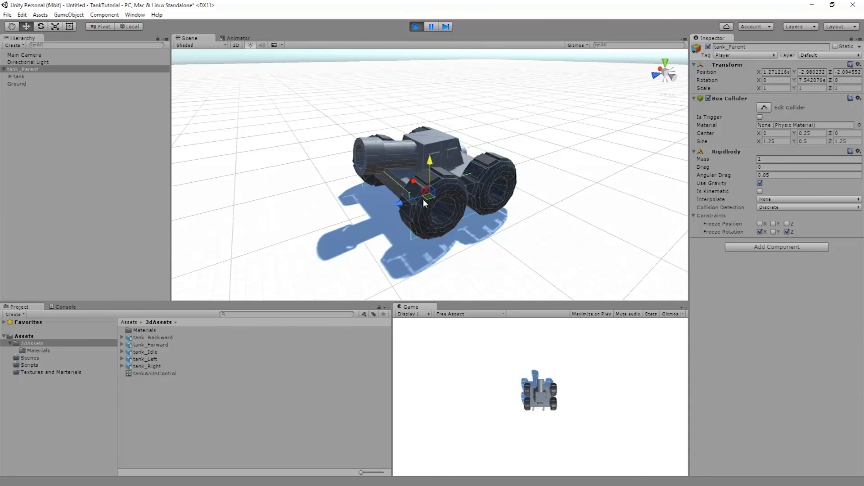
left_click(415, 27)
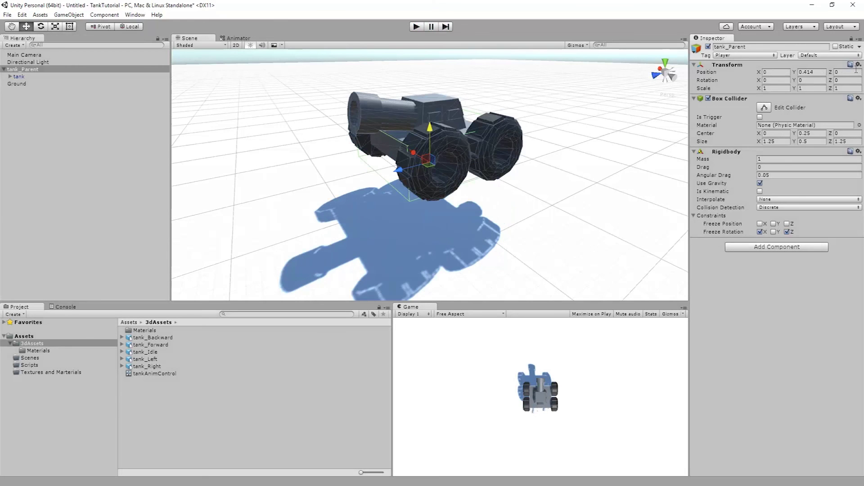
Set tank_Parent's Position Y to 1 and play-test the drop again
left_click(819, 71)
type("1")
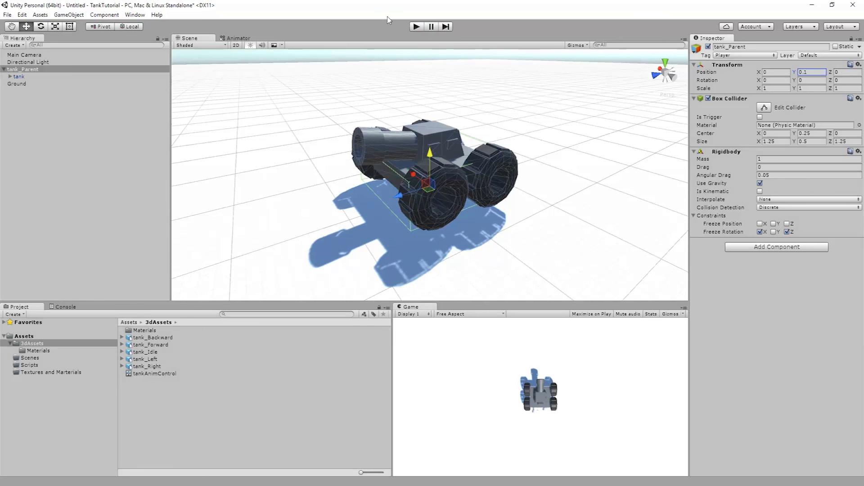
left_click(416, 26)
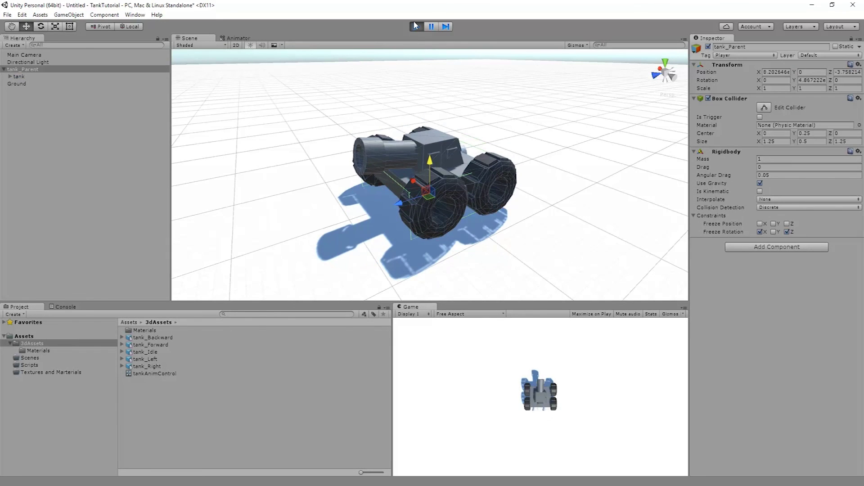
left_click(416, 26)
Set tank_Parent's starting Position Y to 0.01
left_click(814, 73)
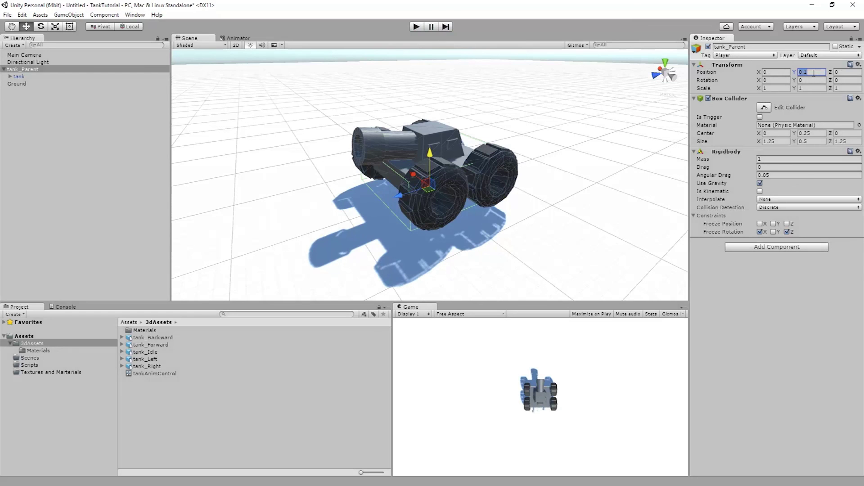
type("0")
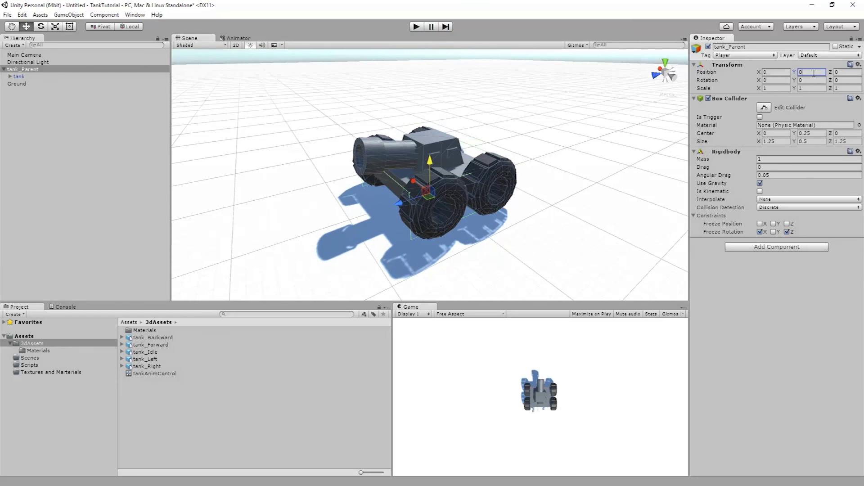
type(".01")
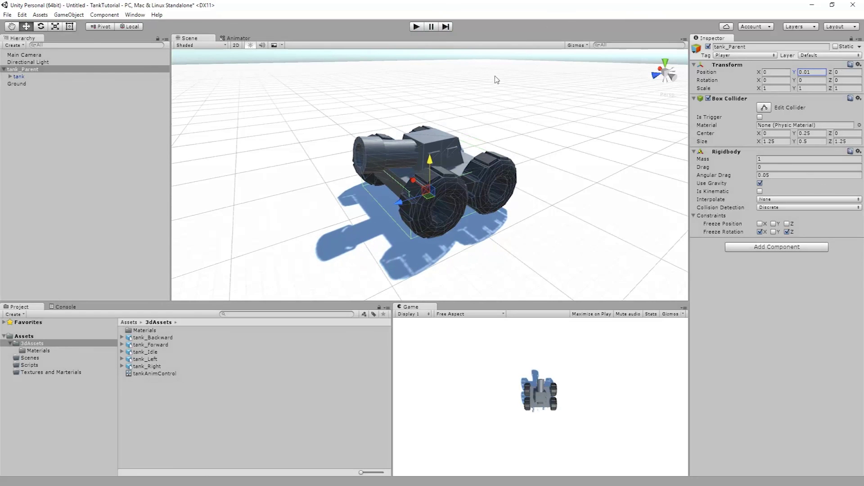
left_click_drag(536, 144, 189, 130, "alt")
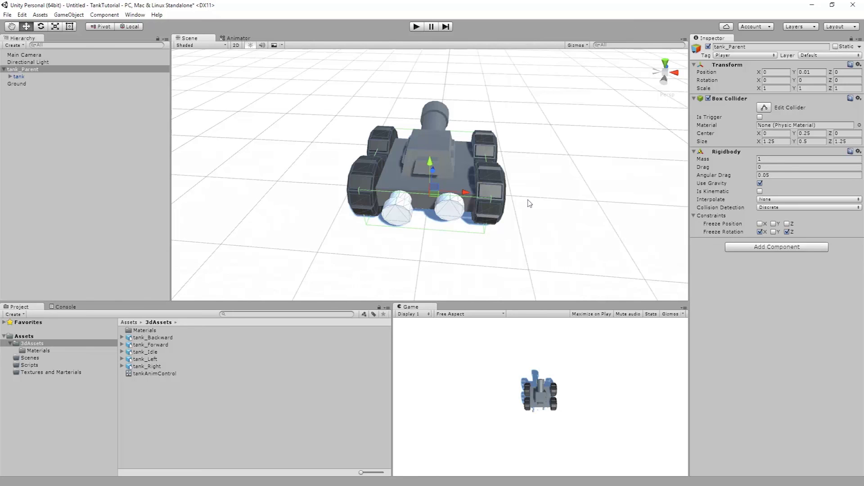
left_click_drag(336, 224, 505, 216, "alt")
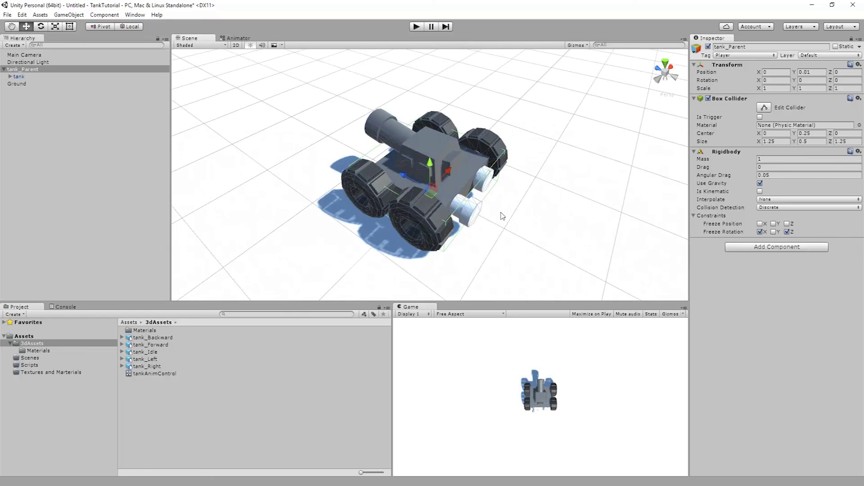